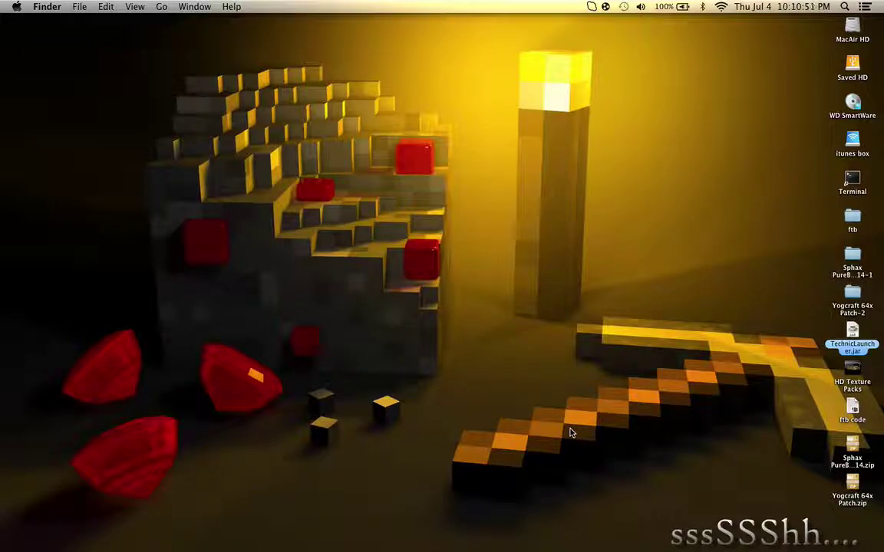
Switch back to Chrome and scroll through the BDcraft texture-pack download page
key(super+Tab)
scroll(441, 389, up, 5)
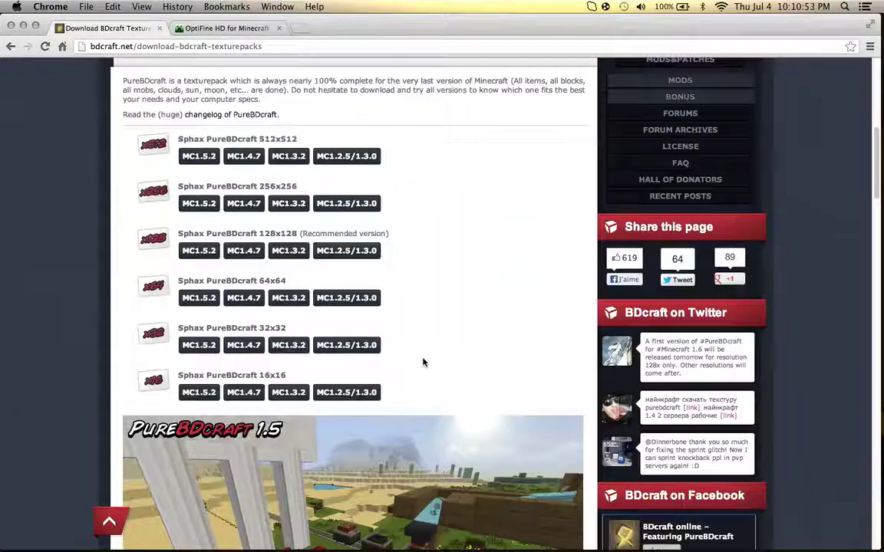
scroll(422, 362, up, 8)
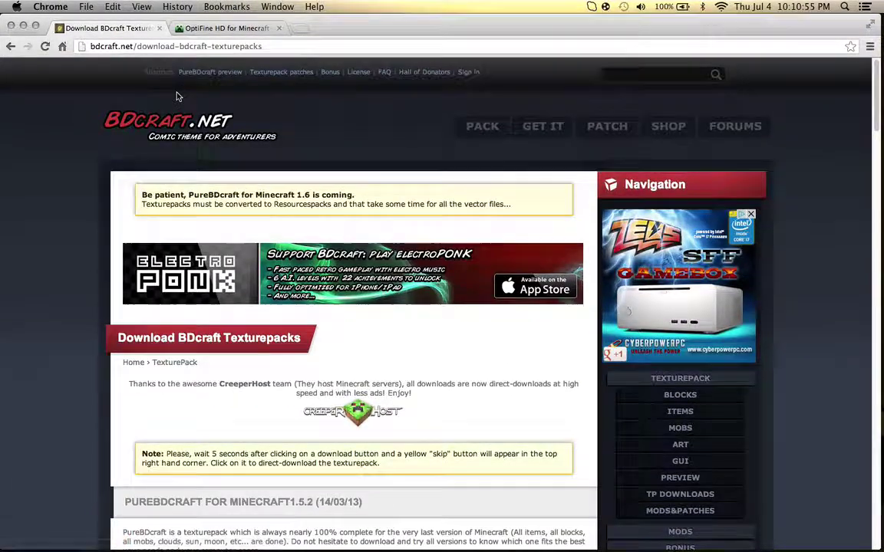
scroll(230, 184, down, 3)
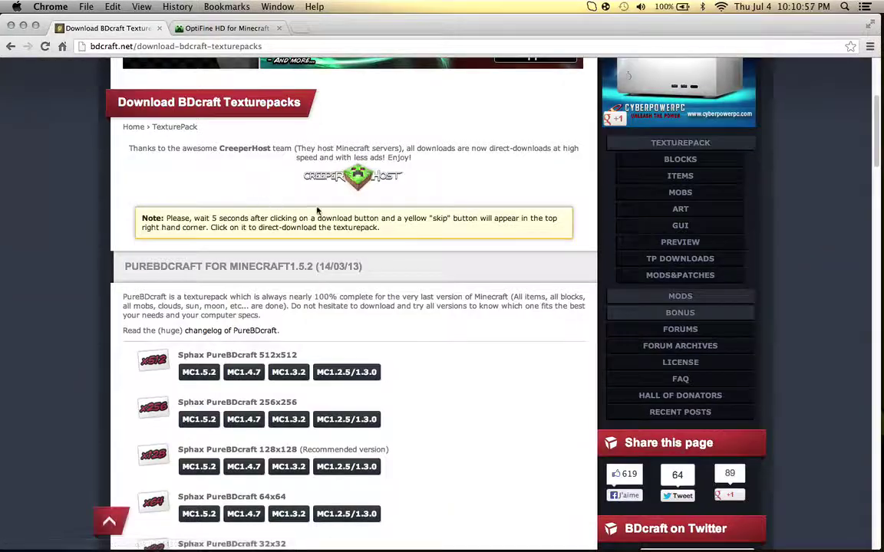
scroll(491, 169, up, 3)
scroll(395, 71, down, 3)
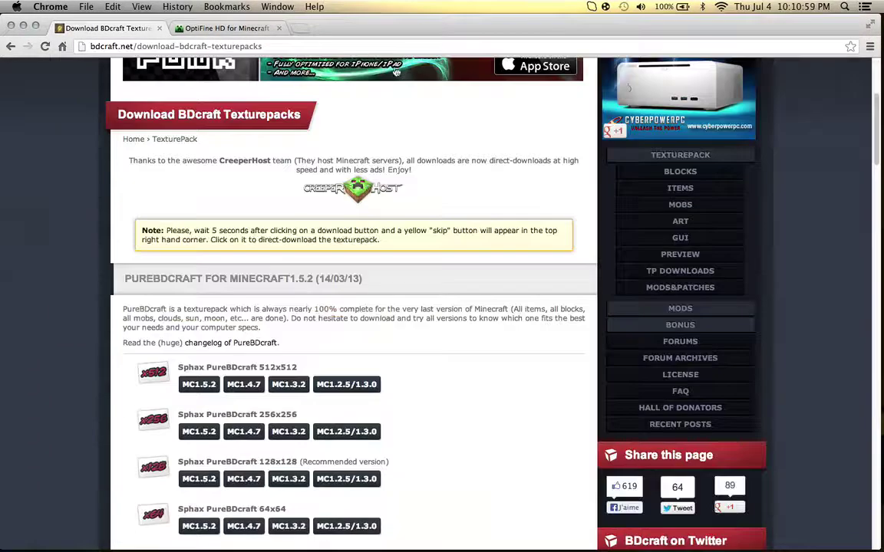
Look over the OptiFine HD for Minecraft page in the second tab
click(178, 28)
scroll(279, 136, up, 5)
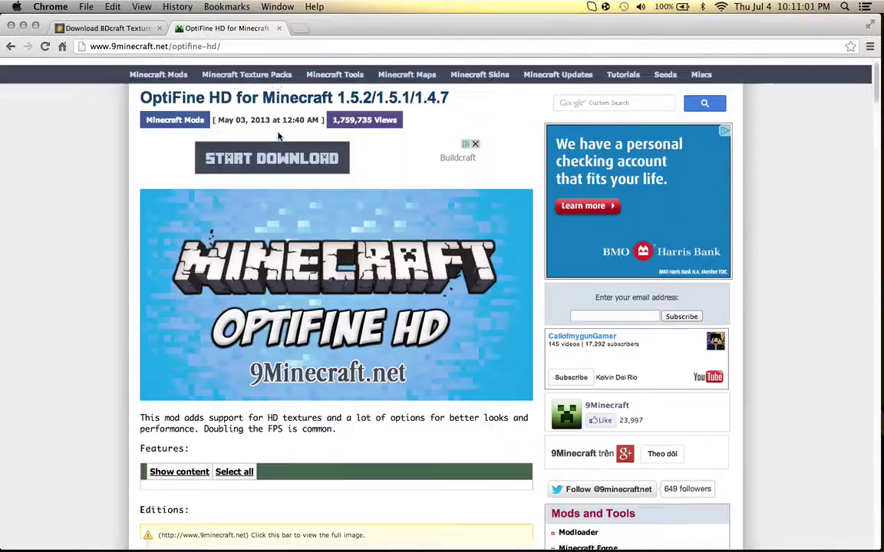
scroll(278, 136, up, 2)
scroll(345, 153, down, 2)
scroll(405, 176, down, 2)
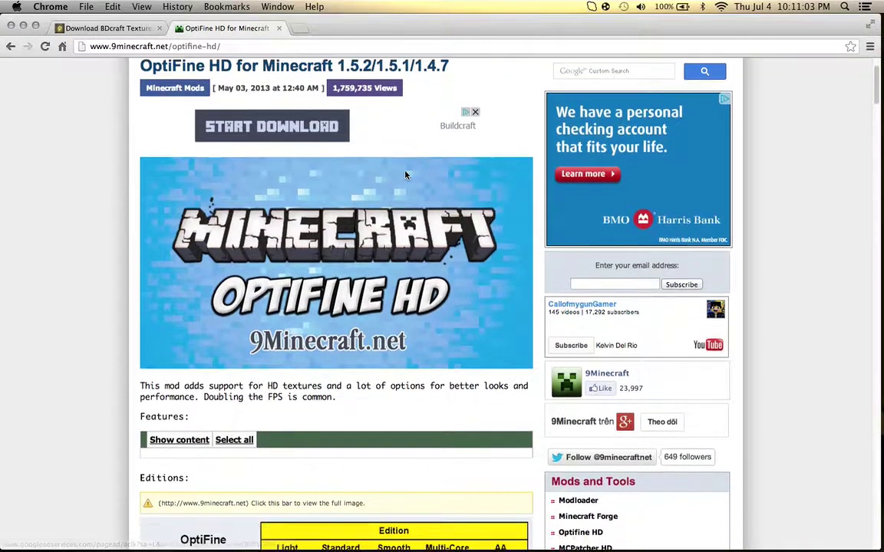
scroll(405, 175, down, 8)
Return to the BDcraft tab and put the cursor in its header search box
click(117, 28)
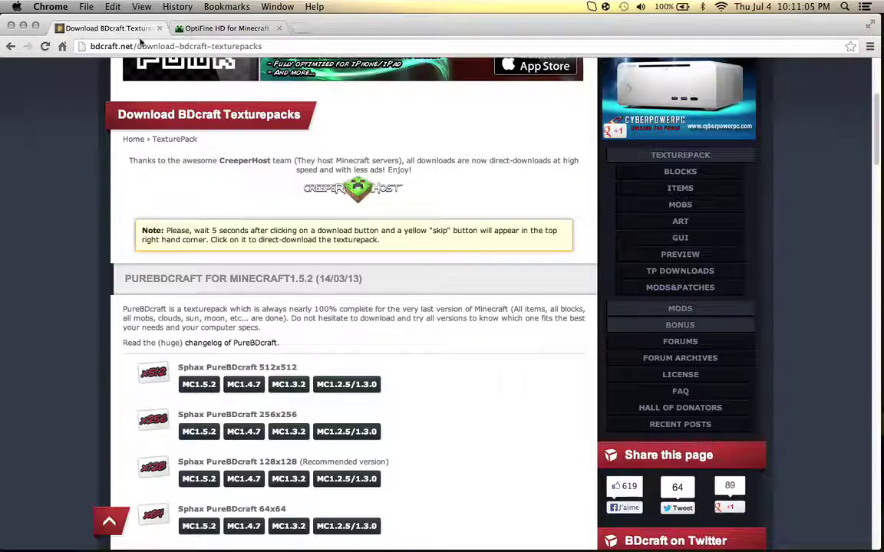
scroll(270, 330, down, 5)
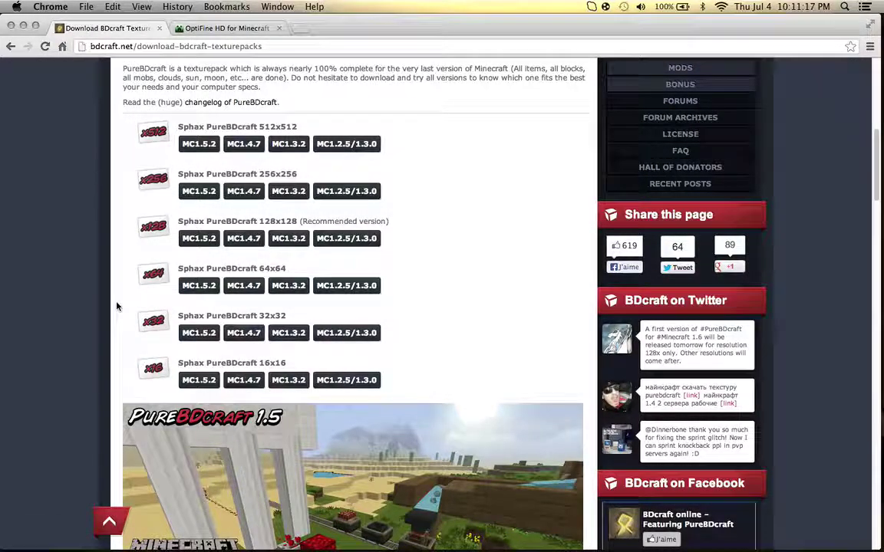
scroll(517, 166, up, 10)
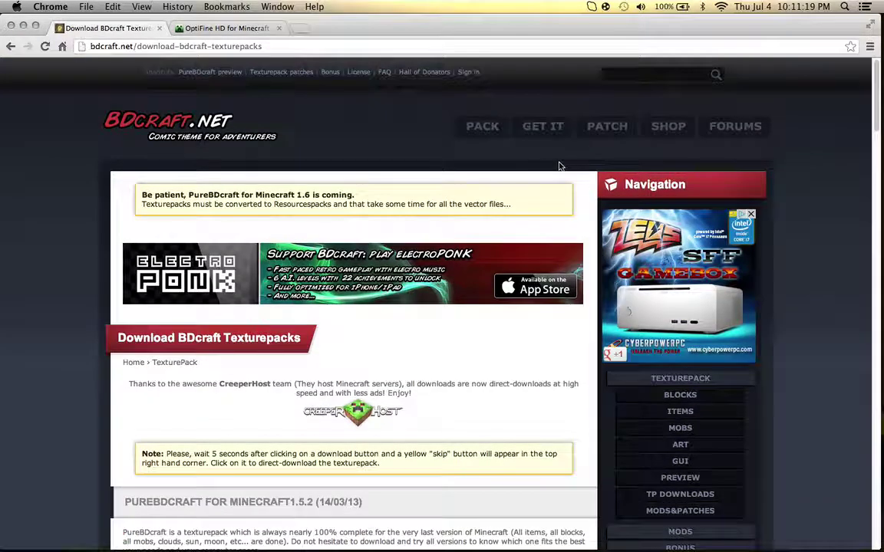
click(632, 77)
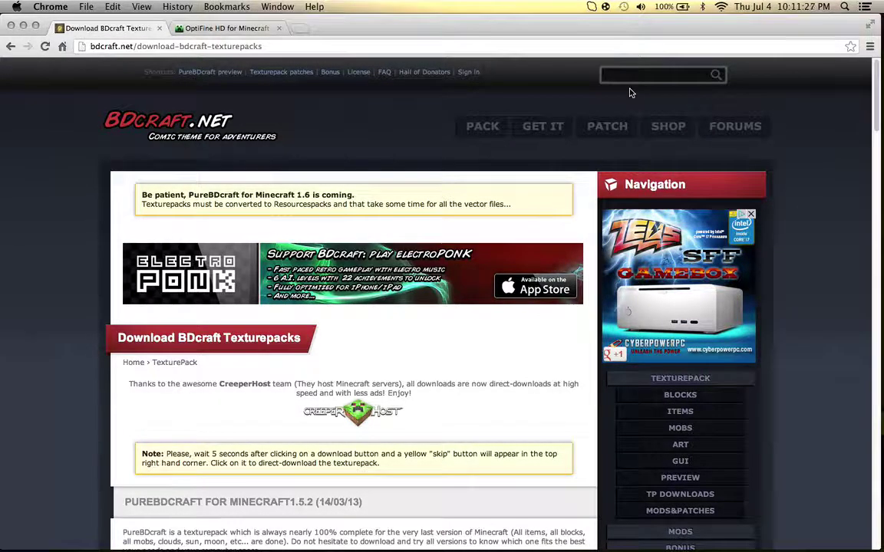
Search BDcraft for 'yogcraft' and open the Feed the Beast: YogCraft topic's patch downloads
text(yogcraft)
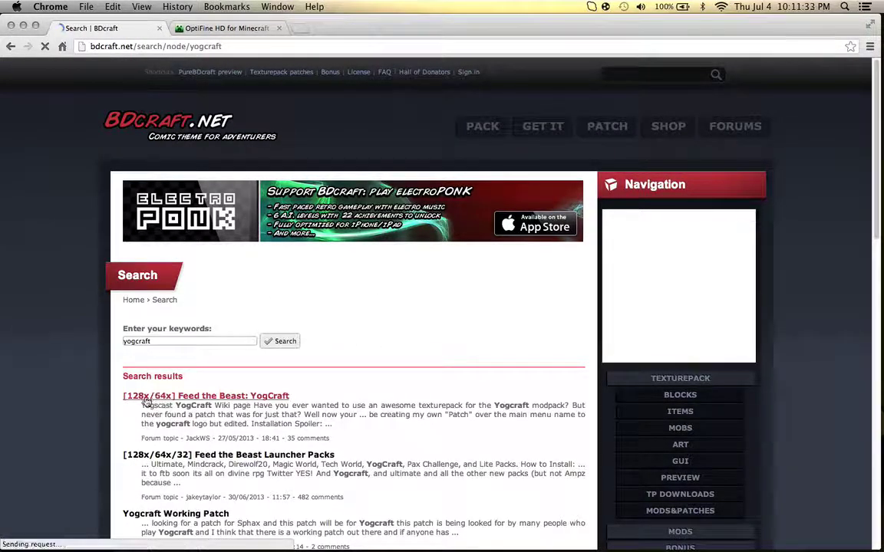
click(146, 400)
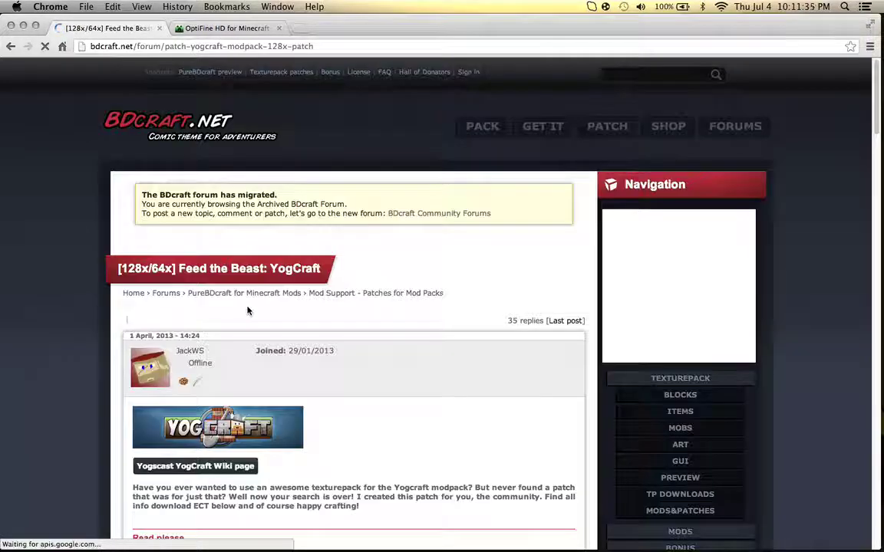
scroll(247, 311, down, 10)
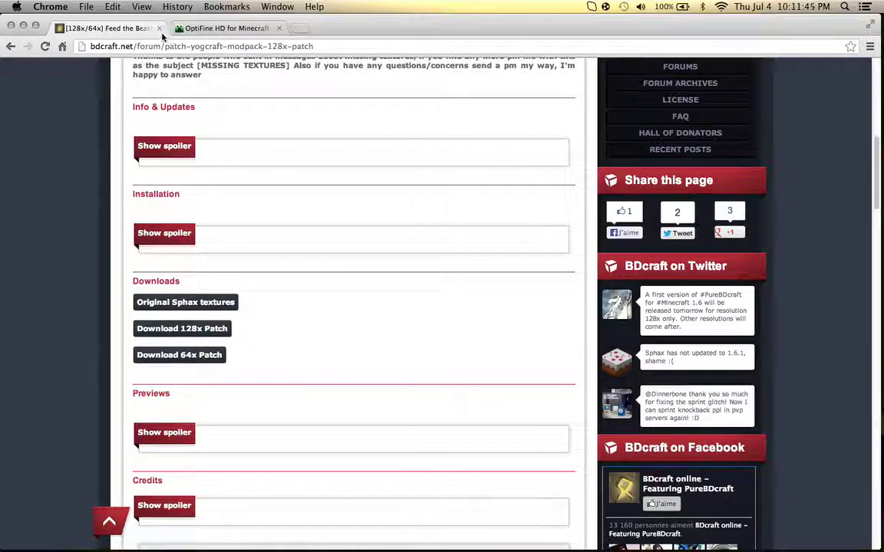
Expand and review the OptiFine HD downloads for Minecraft 1.4.7/1.4.6, then hide Chrome
click(191, 29)
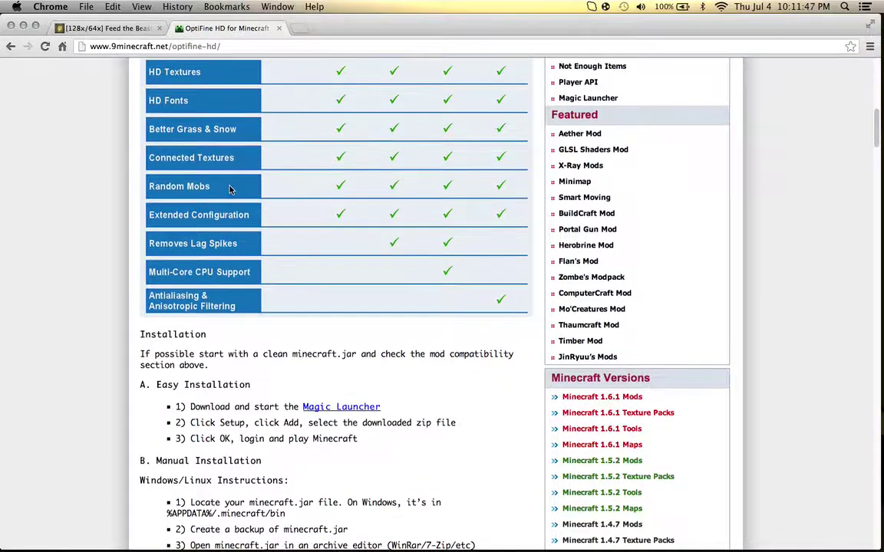
scroll(231, 192, down, 15)
scroll(231, 204, down, 10)
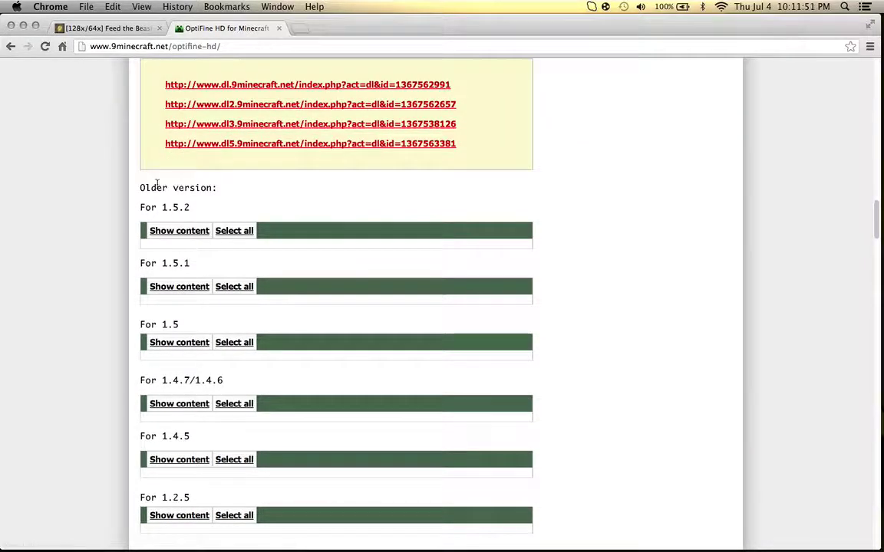
scroll(174, 363, down, 3)
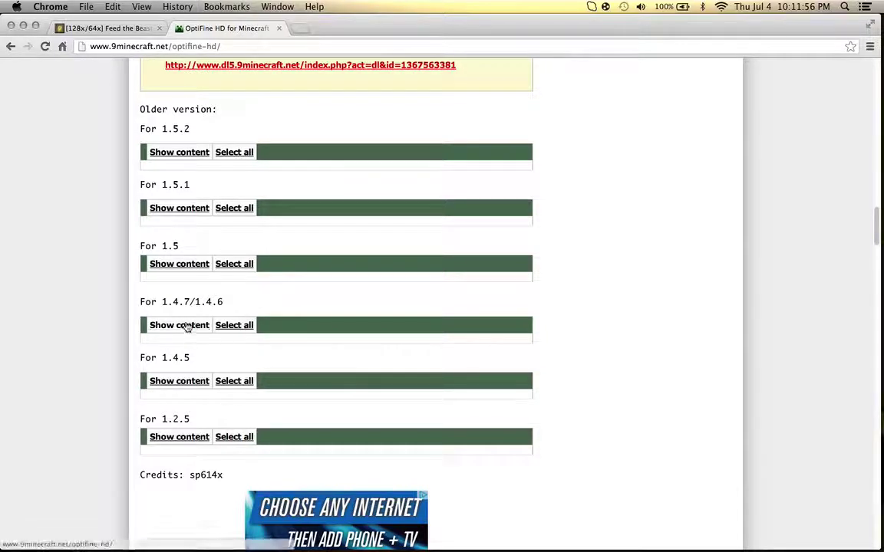
click(181, 325)
scroll(191, 324, down, 6)
scroll(191, 325, down, 6)
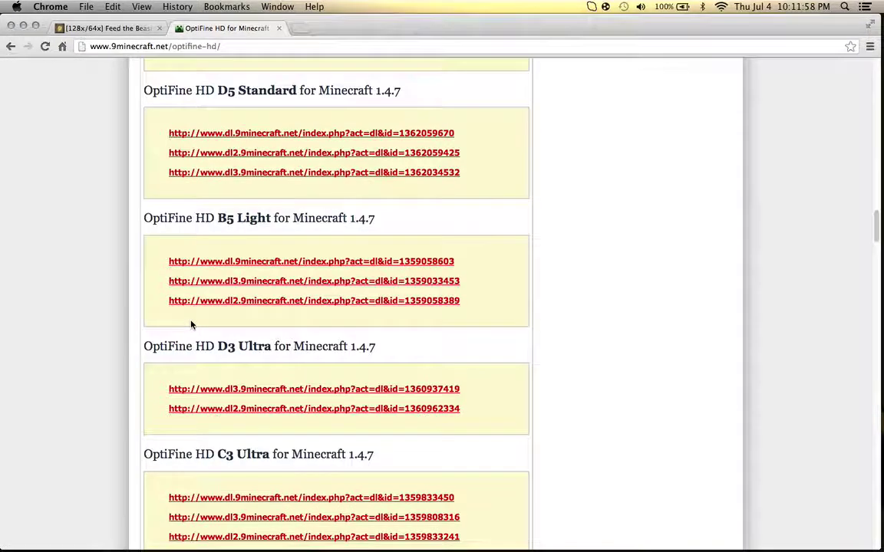
scroll(198, 336, down, 4)
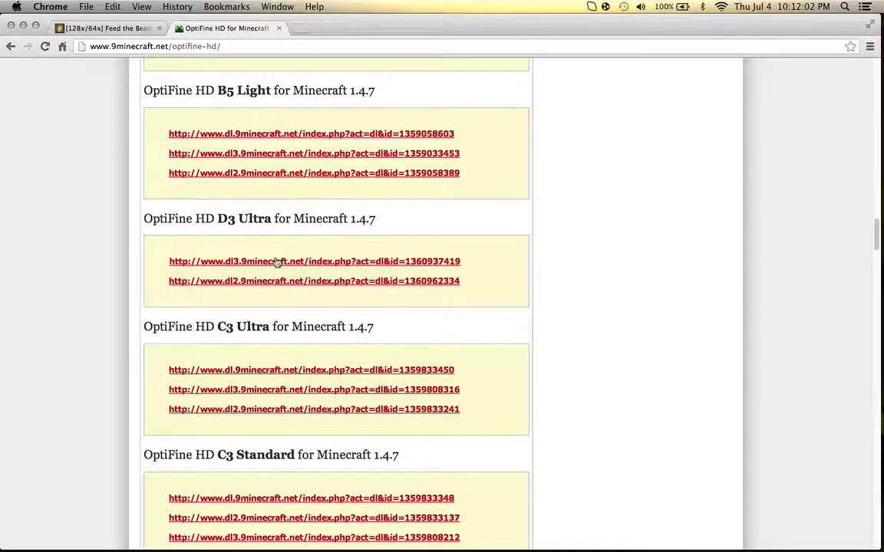
click(23, 25)
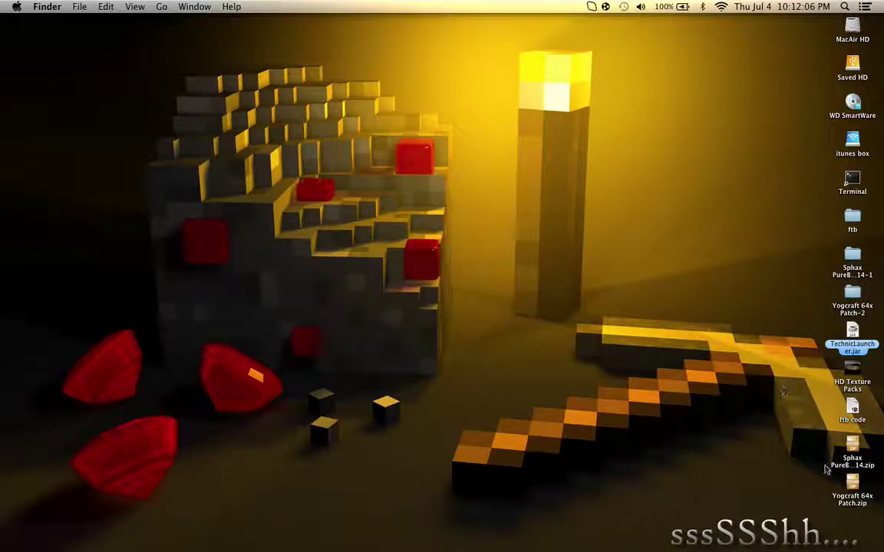
Move the Sphax and Yogcraft patch folders to the desktop's top-left and open both
drag(798, 283, 767, 245)
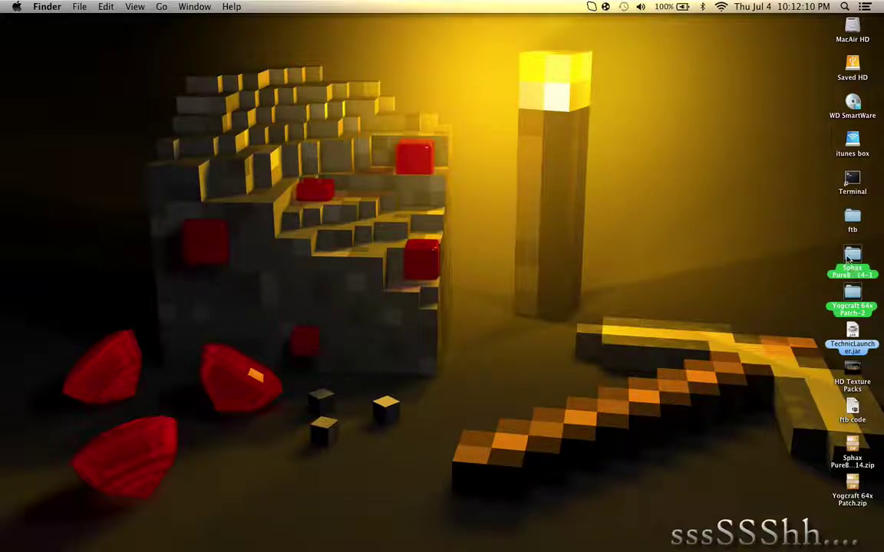
drag(853, 257, 139, 65)
double_click(135, 64)
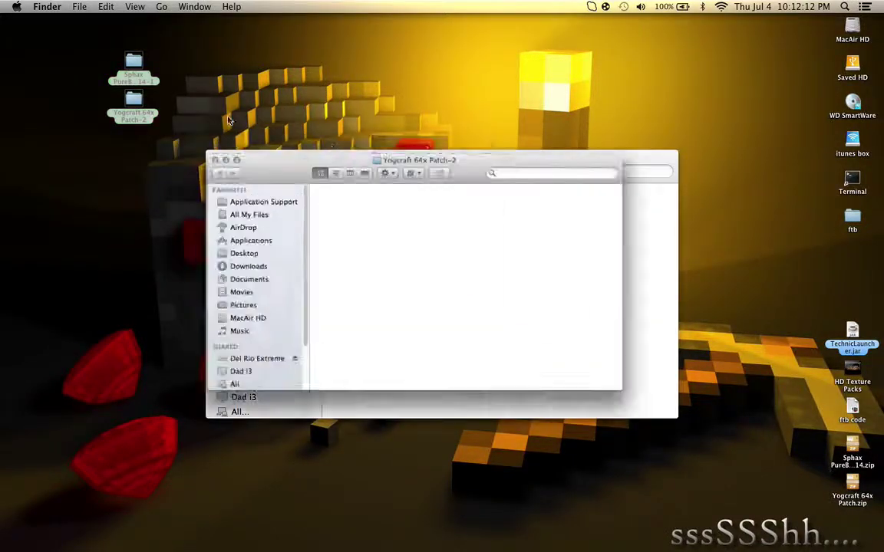
Arrange the two folder windows side by side and select everything in the Yogcraft patch
drag(336, 178, 691, 88)
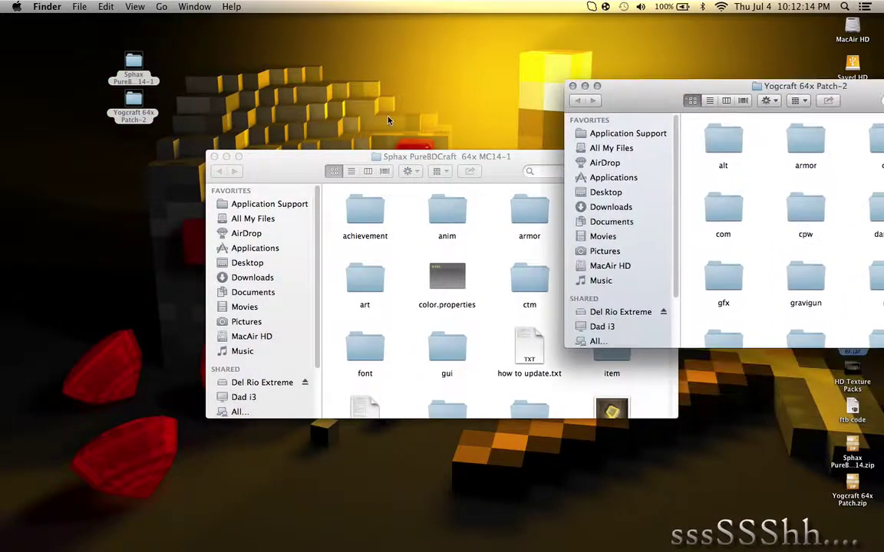
click(275, 173)
drag(275, 173, 161, 62)
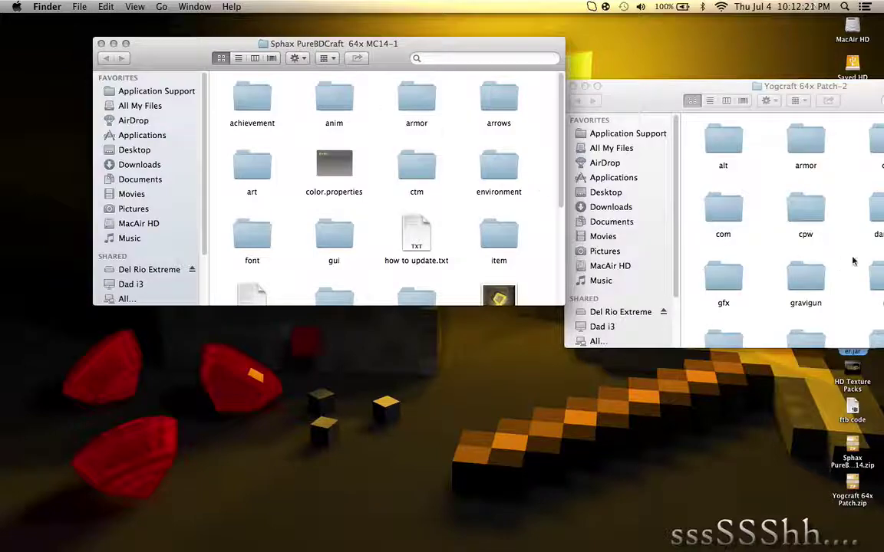
click(769, 251)
drag(619, 115, 549, 47)
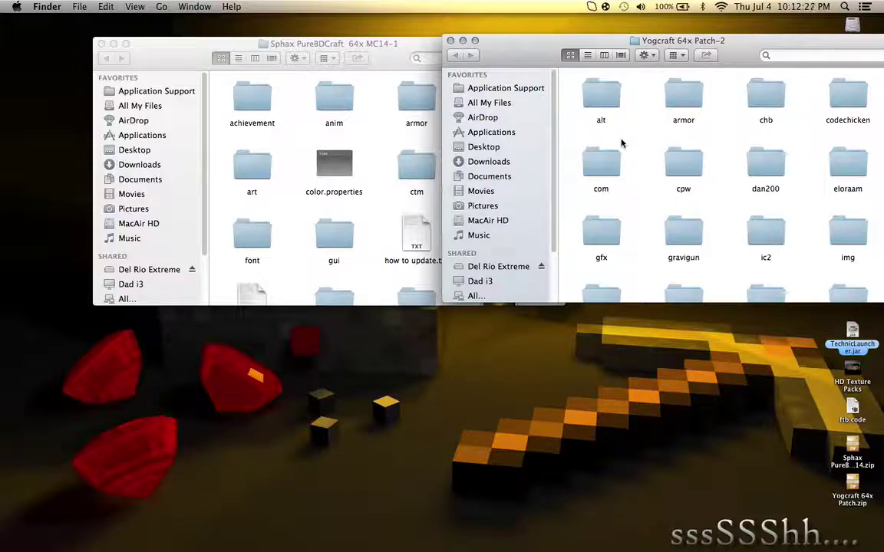
key(super+a)
Move the patch contents into the Sphax pack, resolve the armor conflict, and open the pack's armor folder
drag(673, 93, 298, 124)
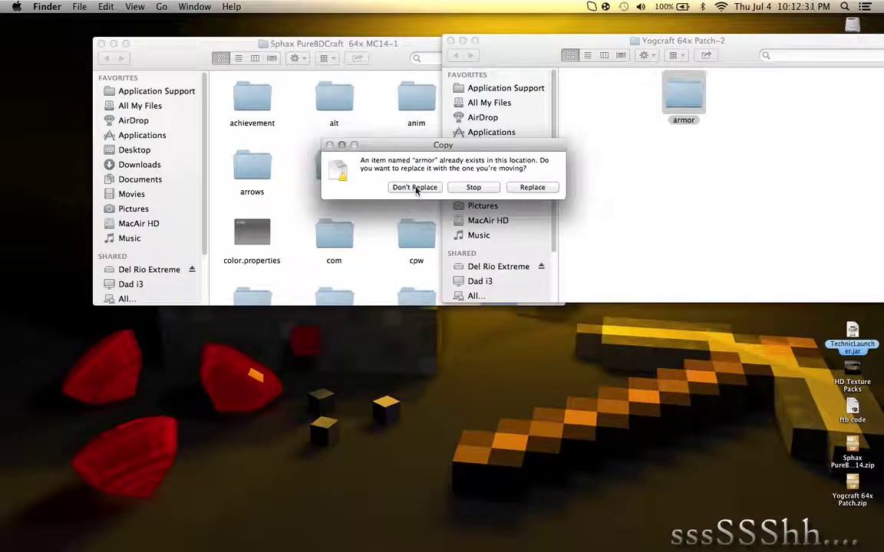
click(415, 185)
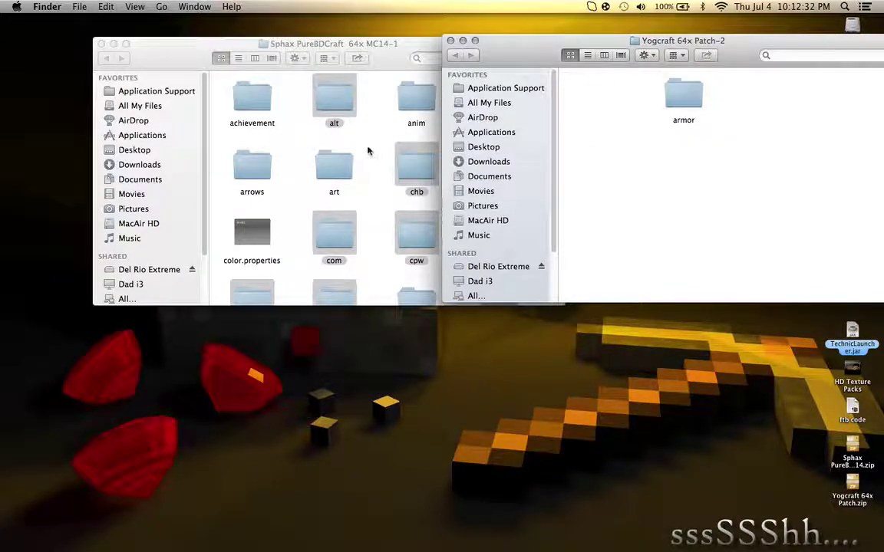
click(365, 148)
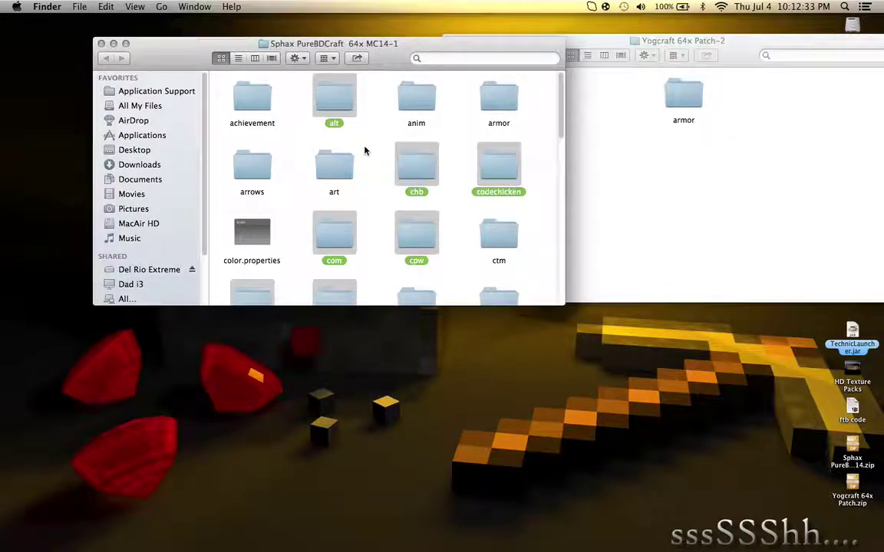
double_click(498, 96)
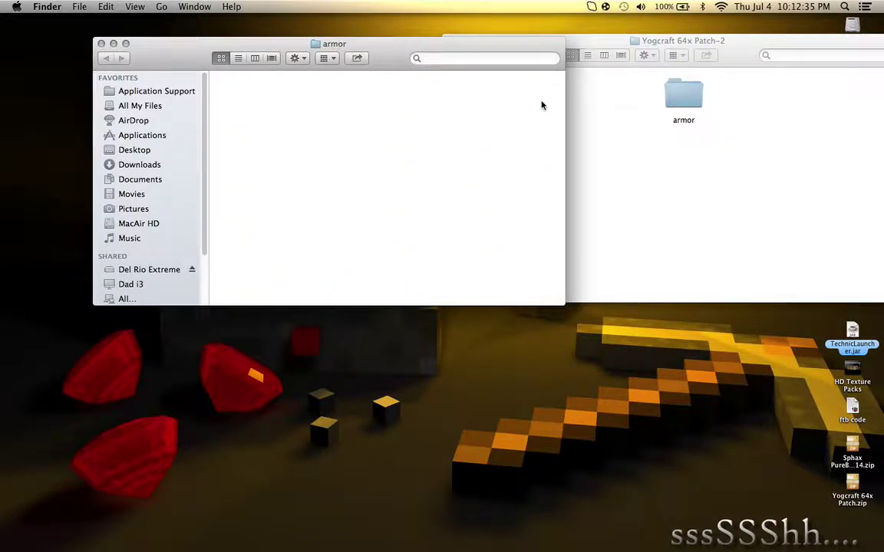
Put the patch's ic2 folder into the Sphax armor folder and close both armor windows
click(675, 103)
double_click(650, 93)
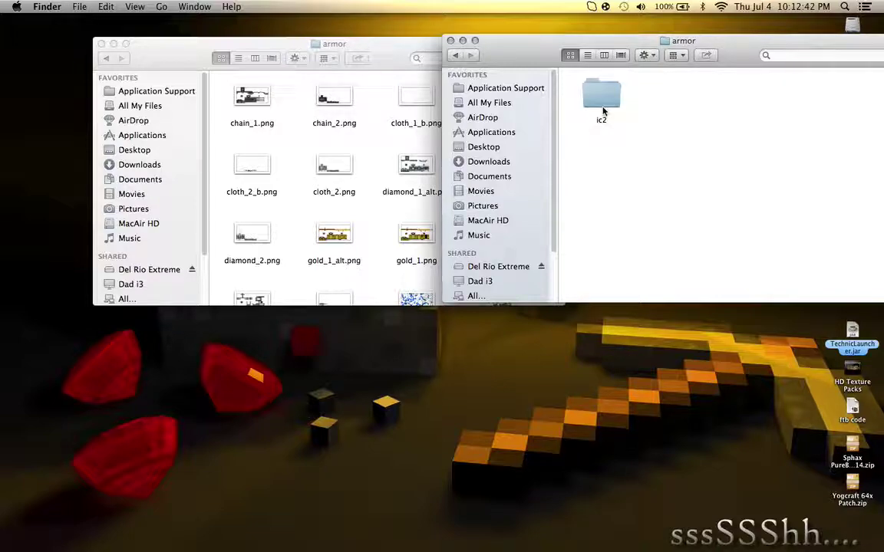
drag(602, 106, 291, 158)
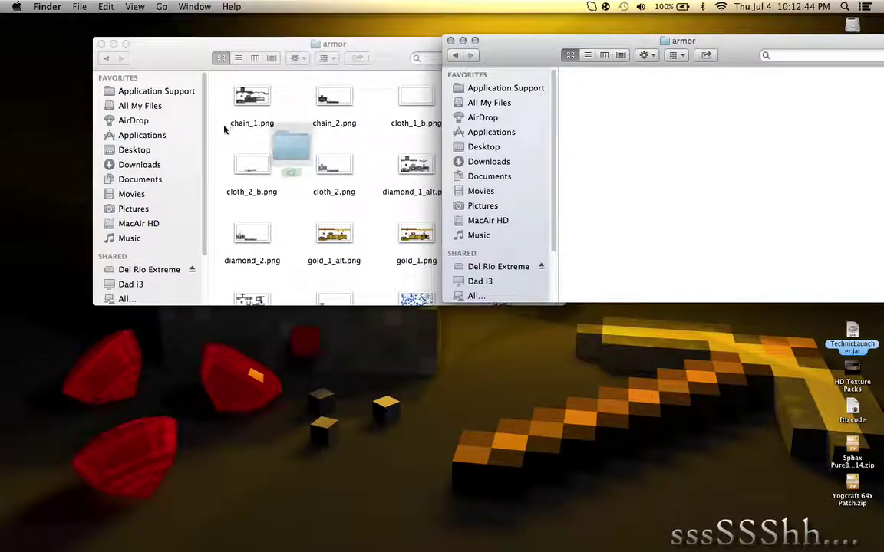
click(100, 43)
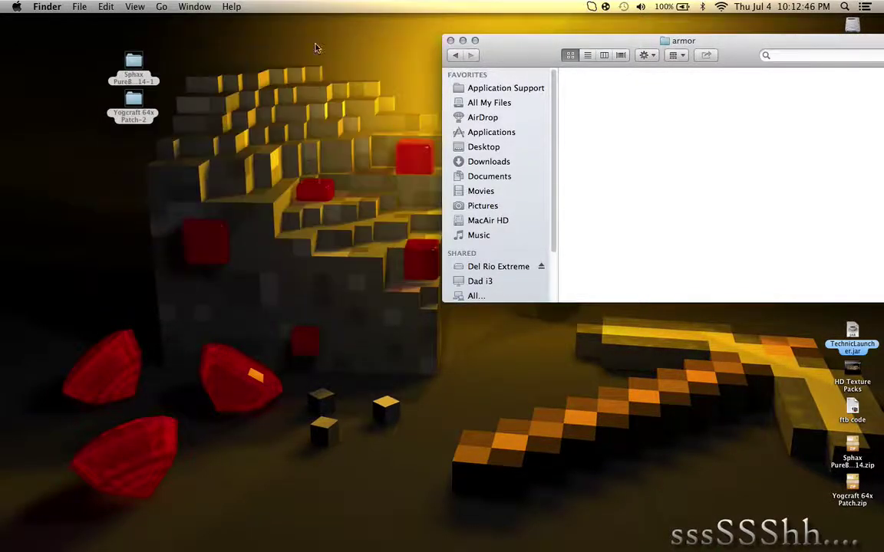
click(451, 40)
Clean up the desktop icons by Kind
right_click(187, 144)
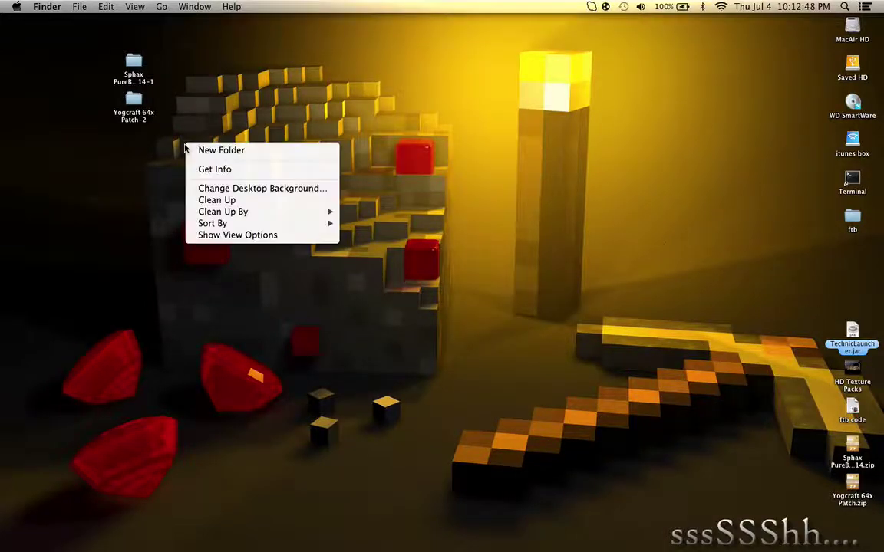
mouse_move(320, 213)
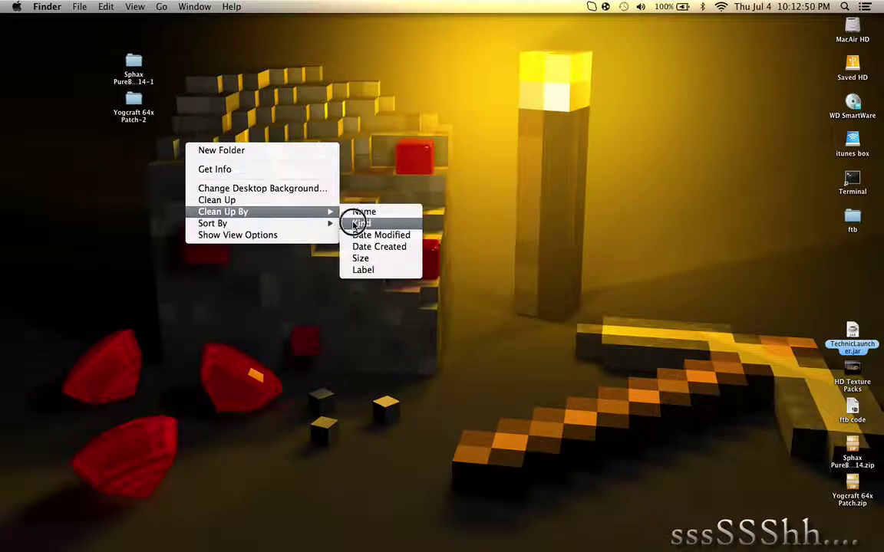
click(351, 222)
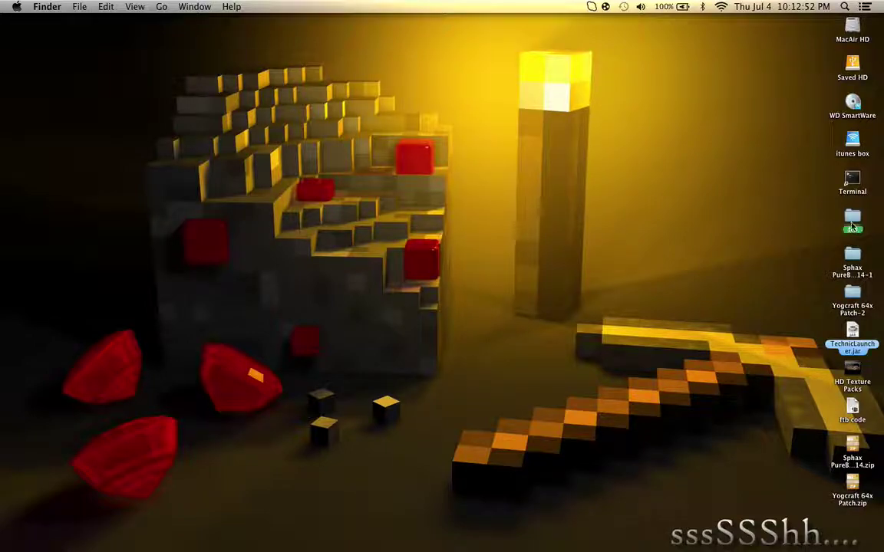
Confirm ftb/YogCraft/minecraft/texturepacks holds the Sphax PureBDCraft 64x MC14 pack, then launch Terminal
double_click(852, 222)
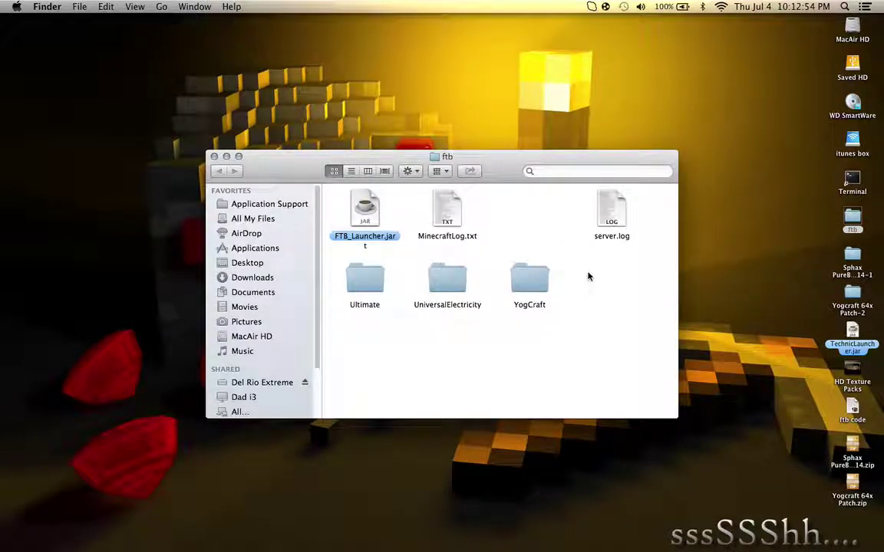
mouse_move(565, 311)
mouse_down()
mouse_move(461, 223)
mouse_move(568, 315)
mouse_up()
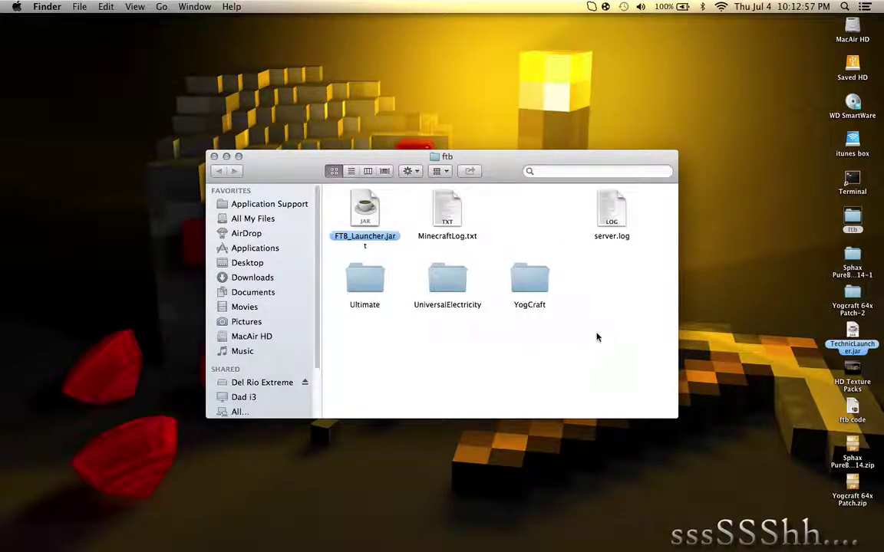
double_click(529, 283)
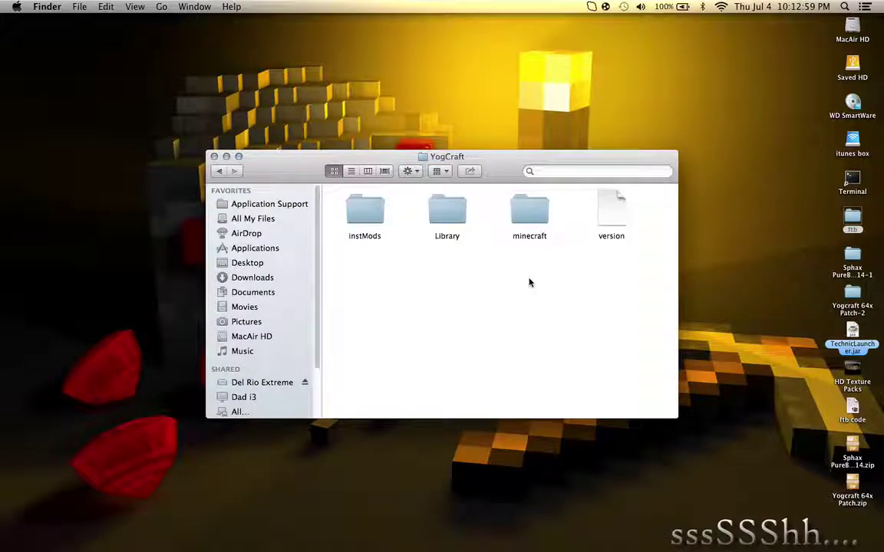
double_click(529, 215)
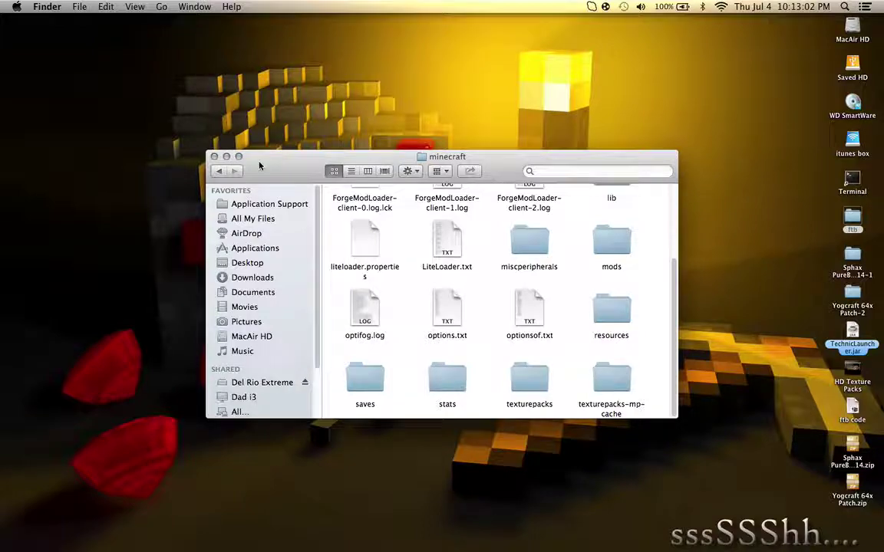
click(224, 175)
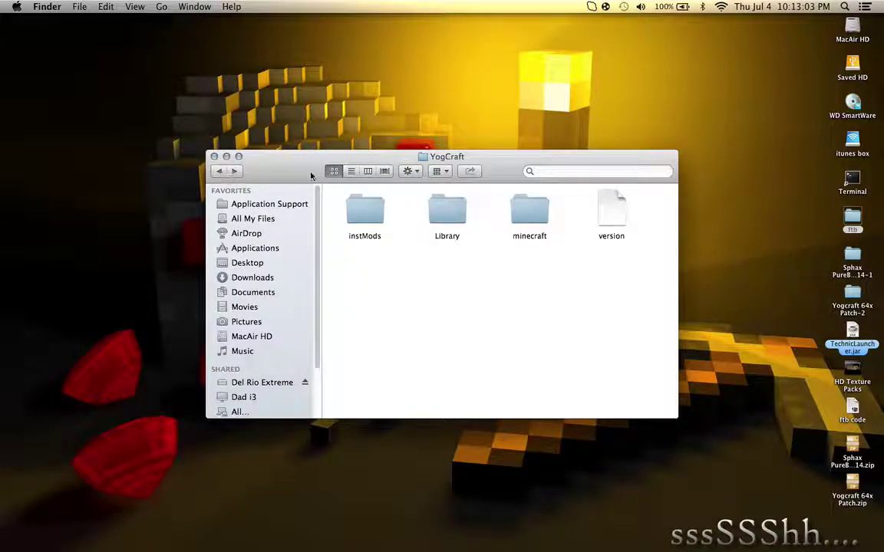
double_click(529, 201)
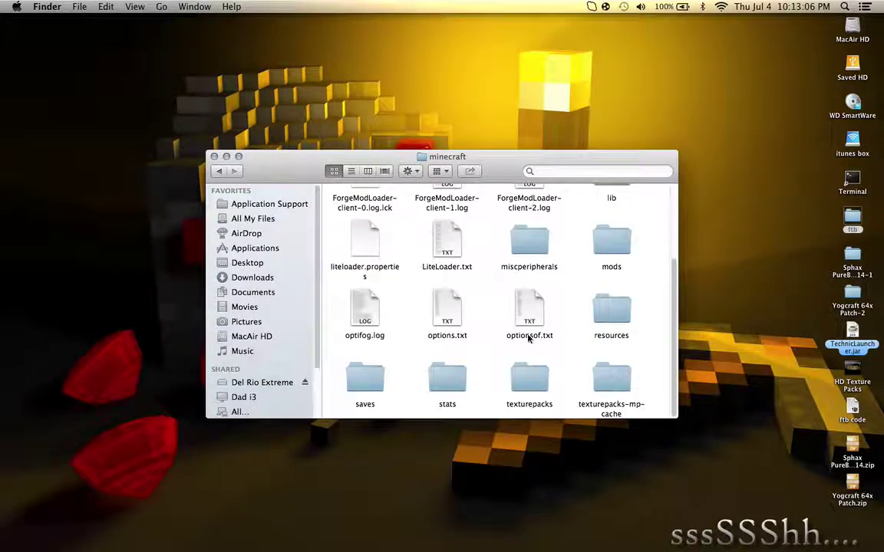
double_click(529, 381)
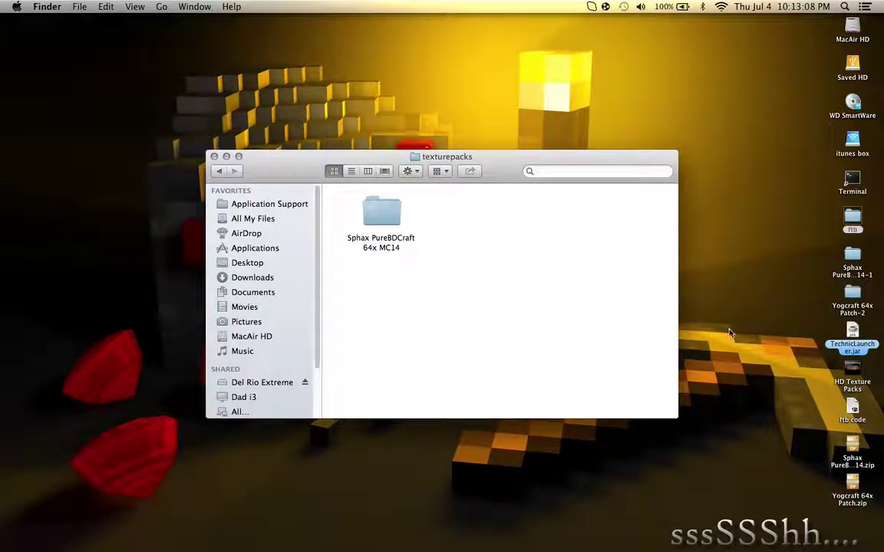
click(215, 158)
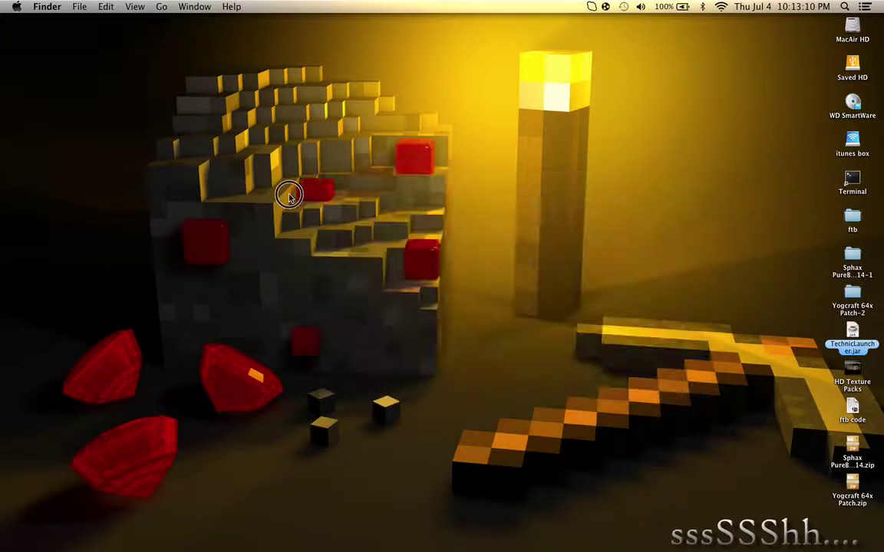
double_click(852, 181)
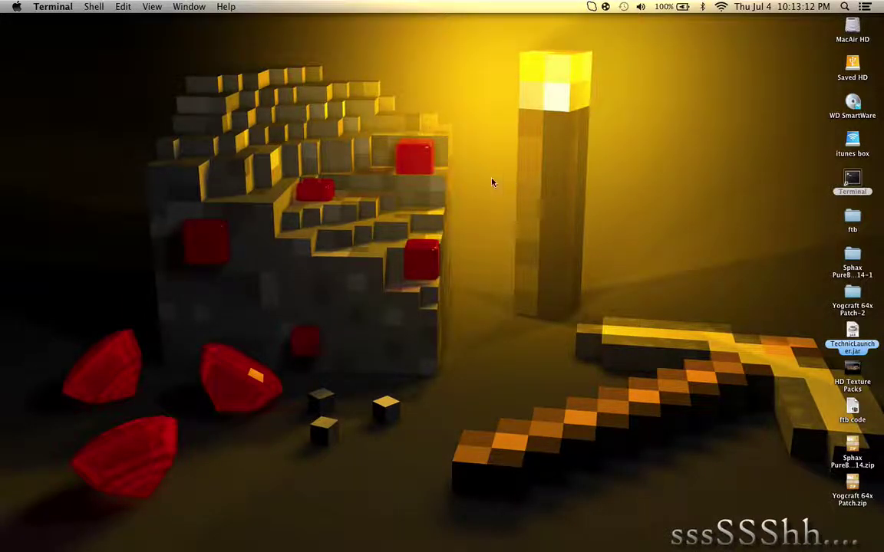
Paste and run the commands: cd ~/Desktop/ftb, export JAVA_HOME, java -jar FTB_Launcher.jar
text(cd ~/Desktop/ftb/ export JAVA_HOME=/System/Library/Frameworks/JavaVM.framework/Versions/1.6/Home java -jar FTB_Launcher.jar)
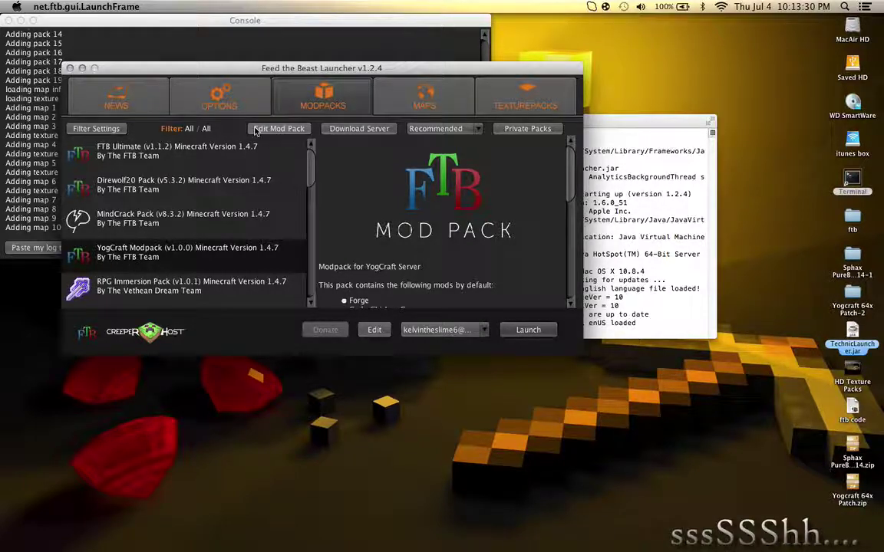
click(281, 130)
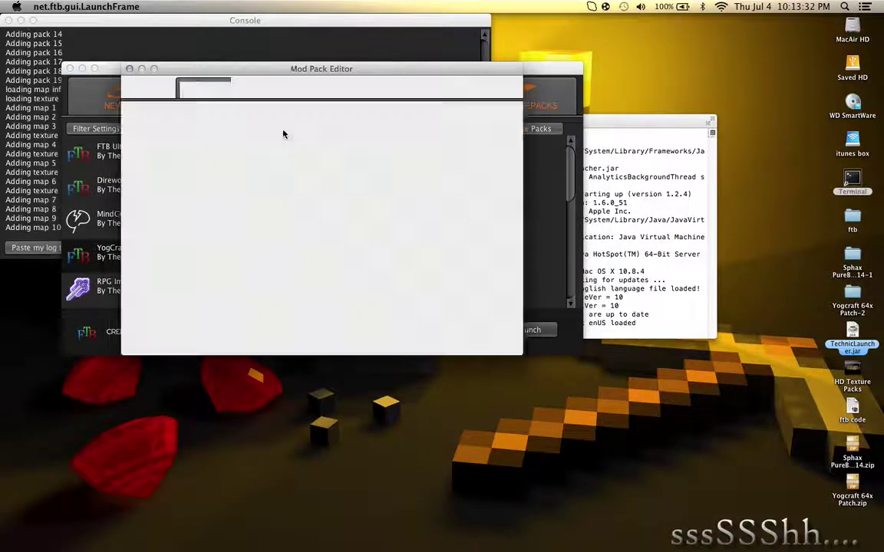
click(214, 90)
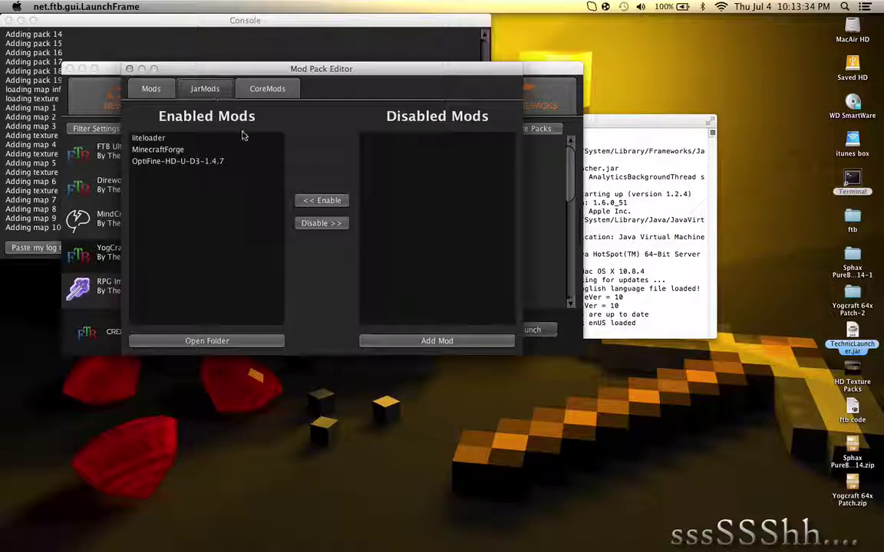
click(207, 341)
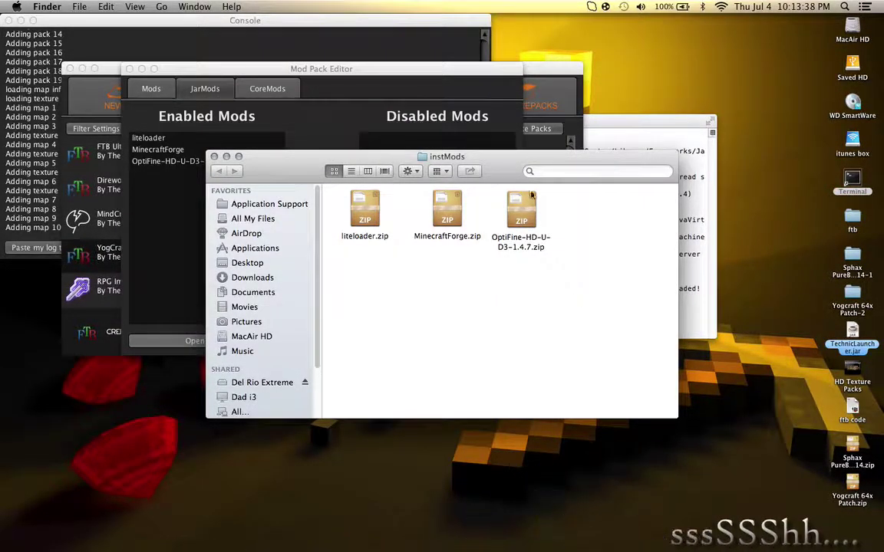
key(super+h)
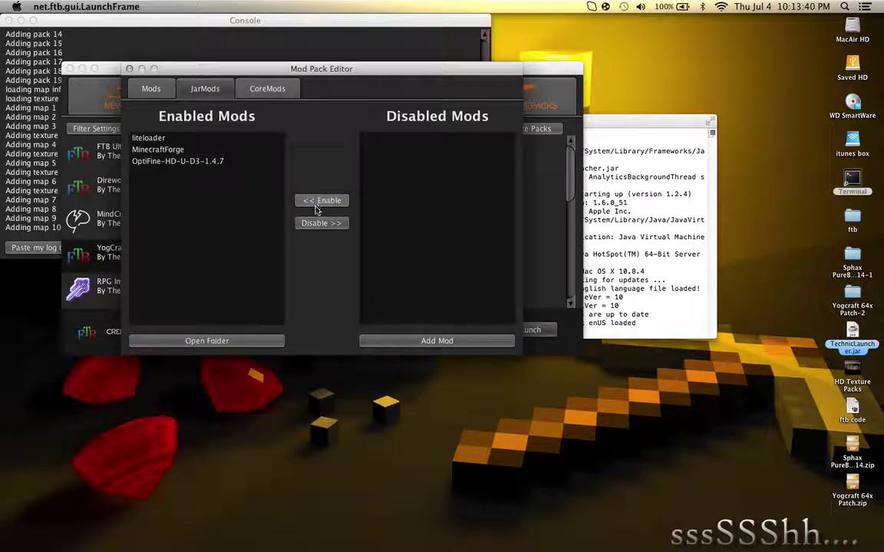
click(129, 69)
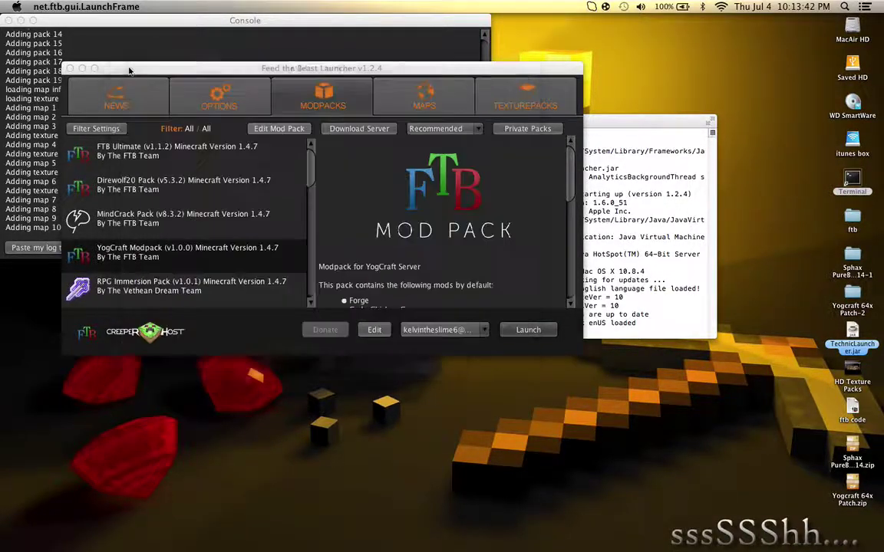
Launch the YogCraft Modpack and pick its Minecraft window in Mission Control
click(506, 330)
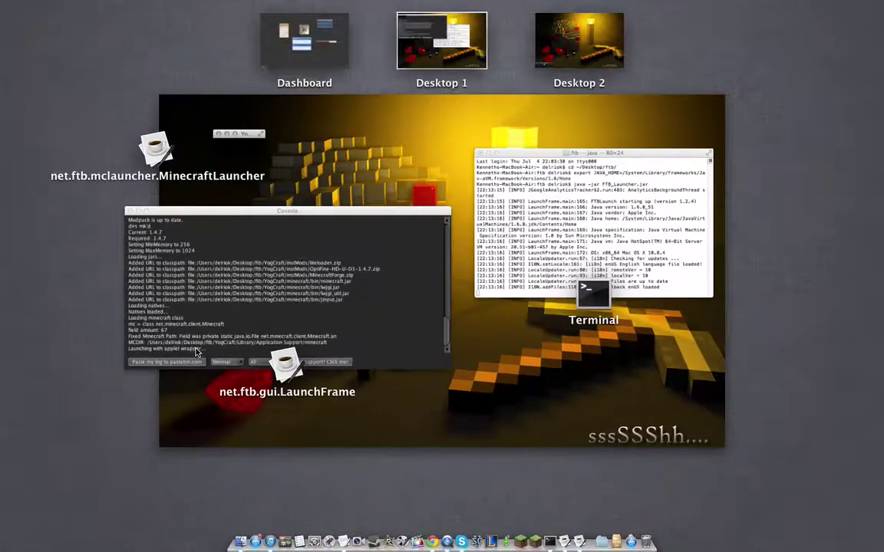
click(253, 142)
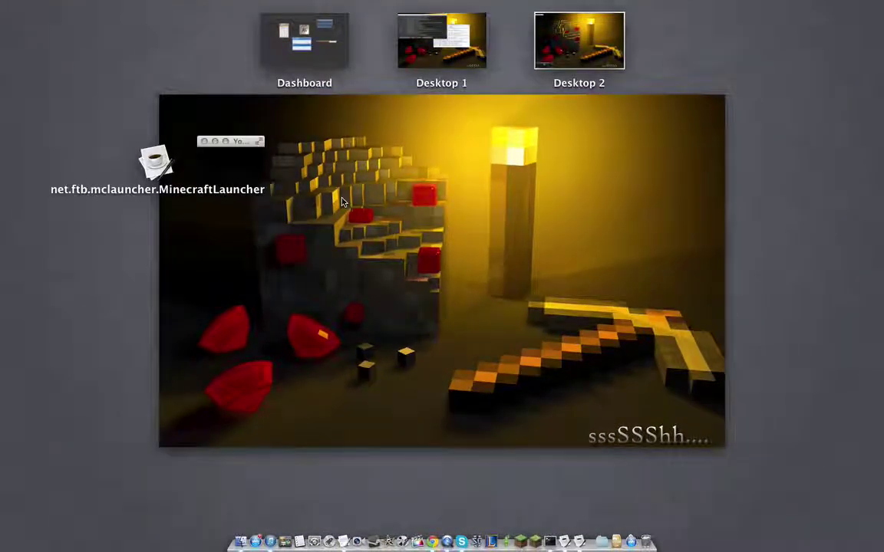
click(406, 48)
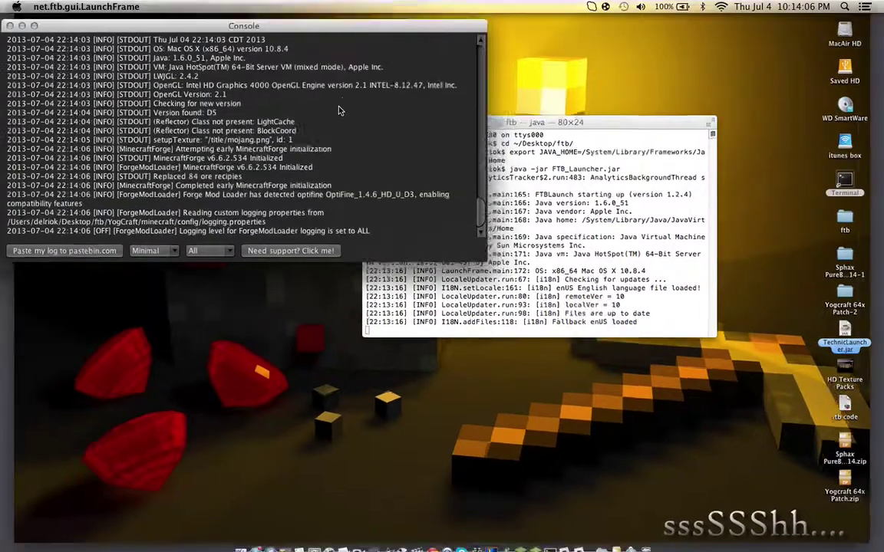
Move the launcher console to the right side of Desktop 2, then restore the YogCraft game window
key(ctrl+Up)
drag(326, 188, 603, 49)
click(583, 48)
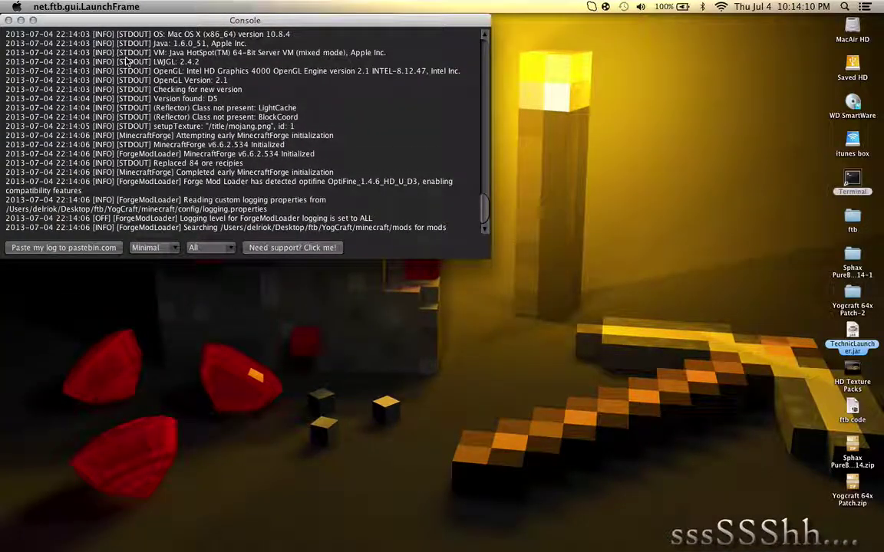
drag(148, 19, 546, 5)
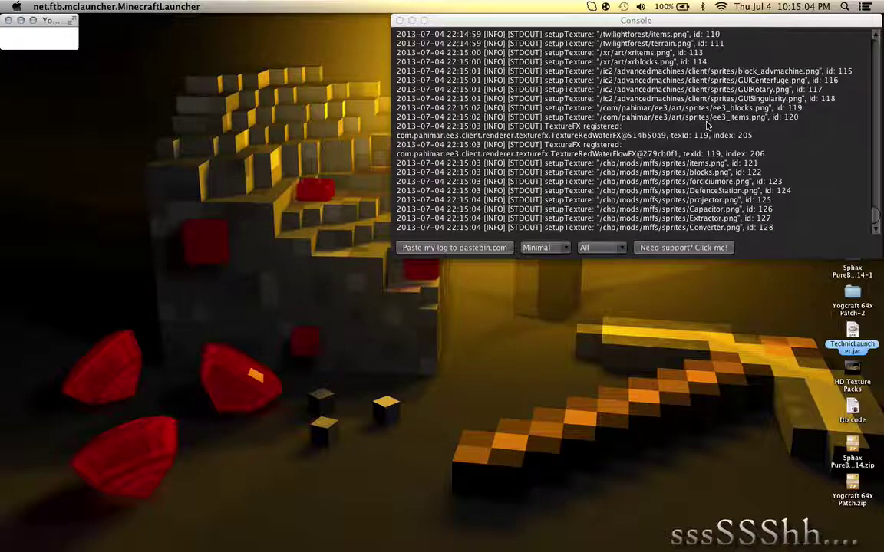
scroll(727, 230, up, 10)
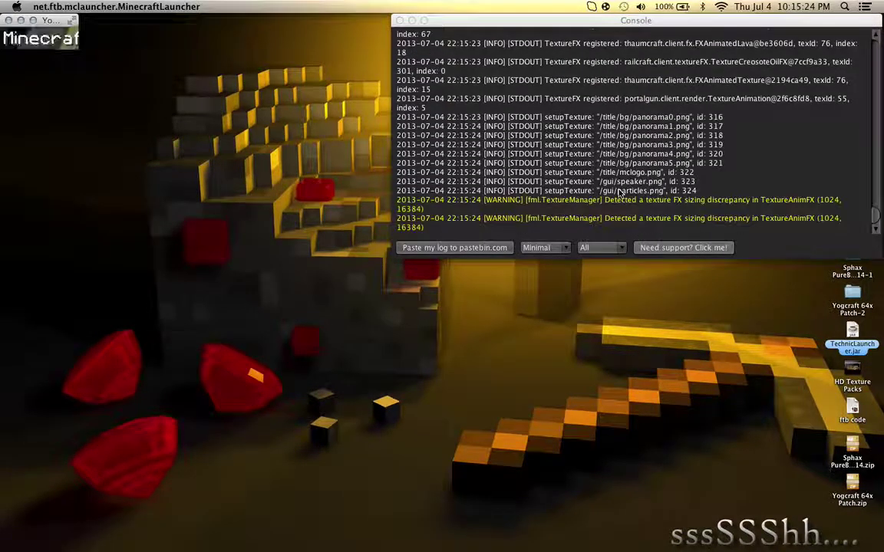
click(33, 20)
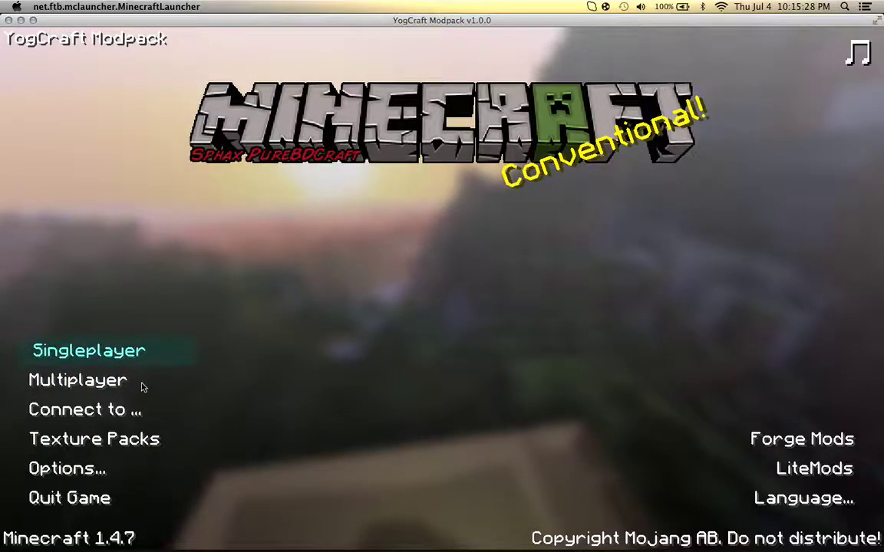
Review the Texture Packs list, glance at the console, then open the Singleplayer world list
click(92, 438)
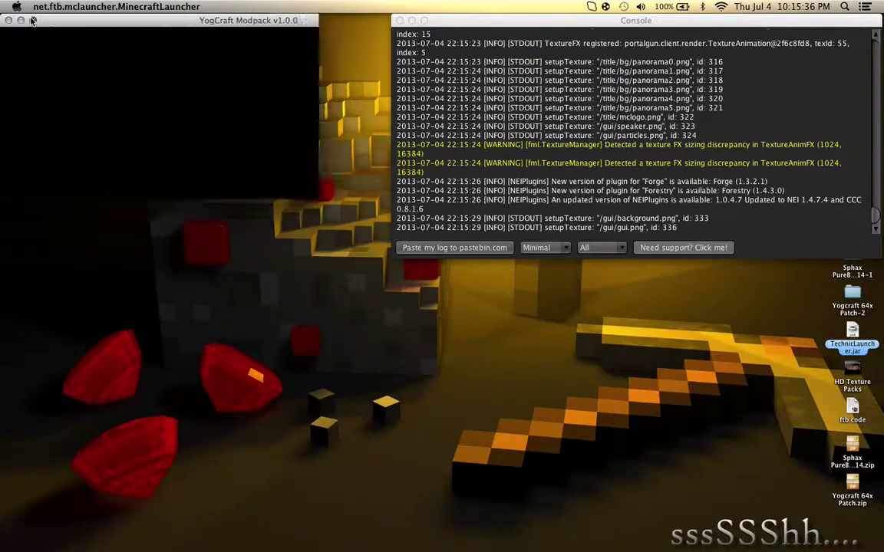
click(32, 20)
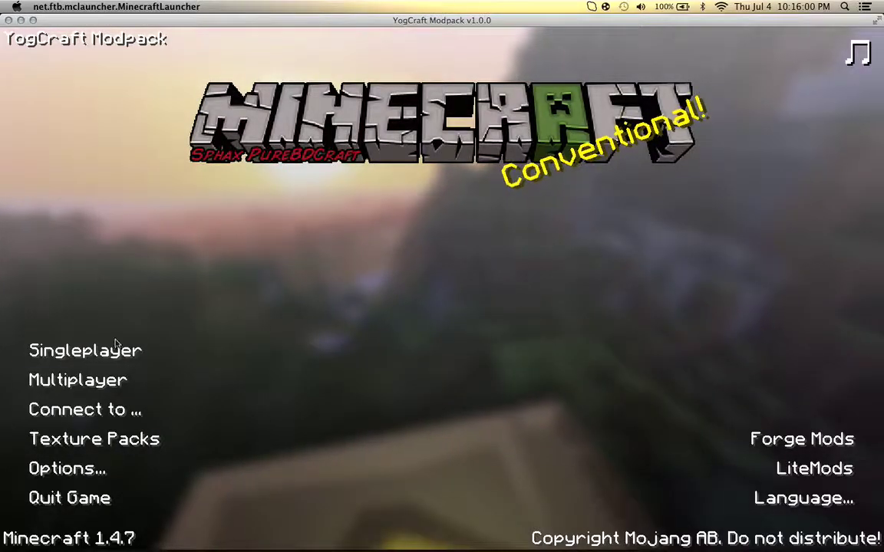
click(123, 353)
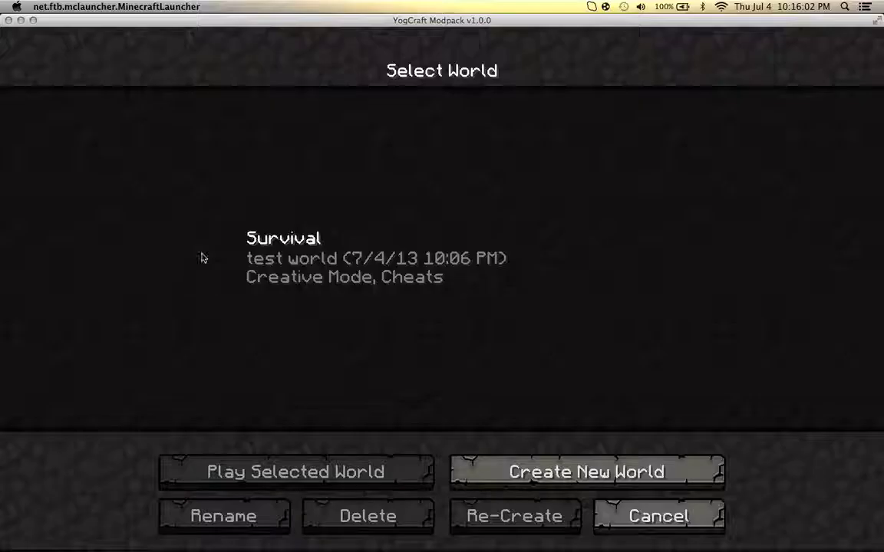
Select the Survival world and start playing it with the new textures
click(267, 279)
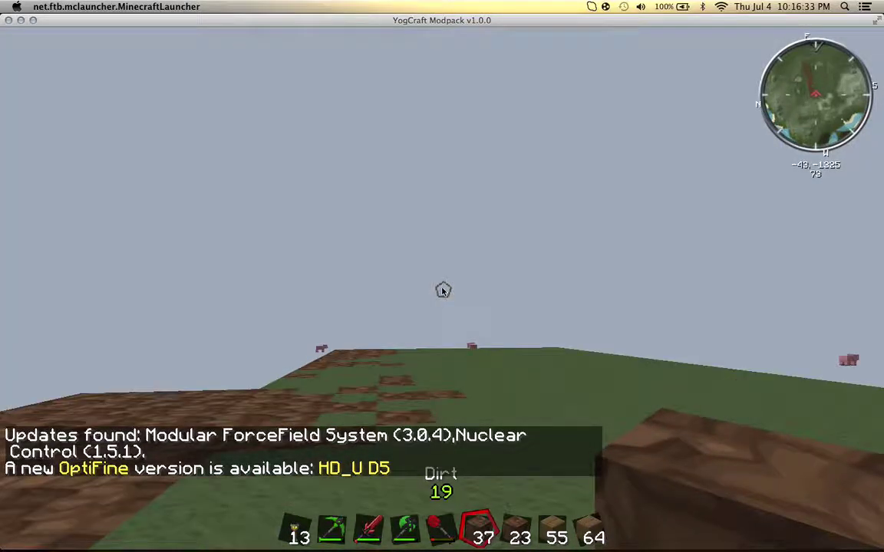
Browse the IndustrialCraft 2 items on inventory tab page 2/4, then save and quit Minecraft
key(e)
scroll(576, 92, down, 4)
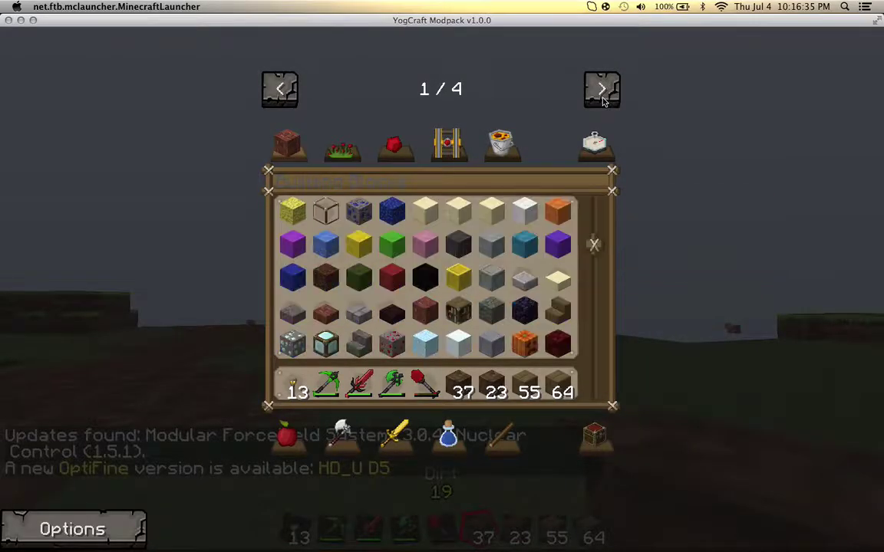
click(601, 88)
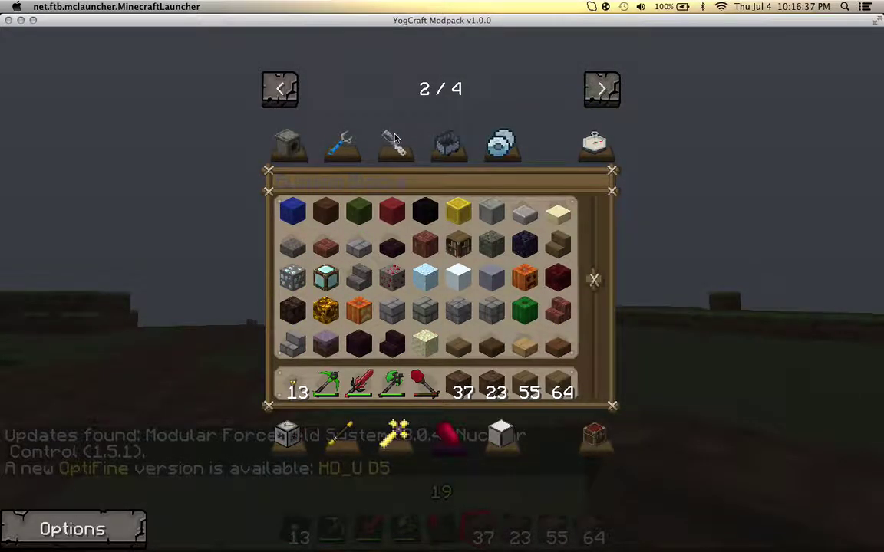
click(447, 149)
scroll(427, 247, down, 3)
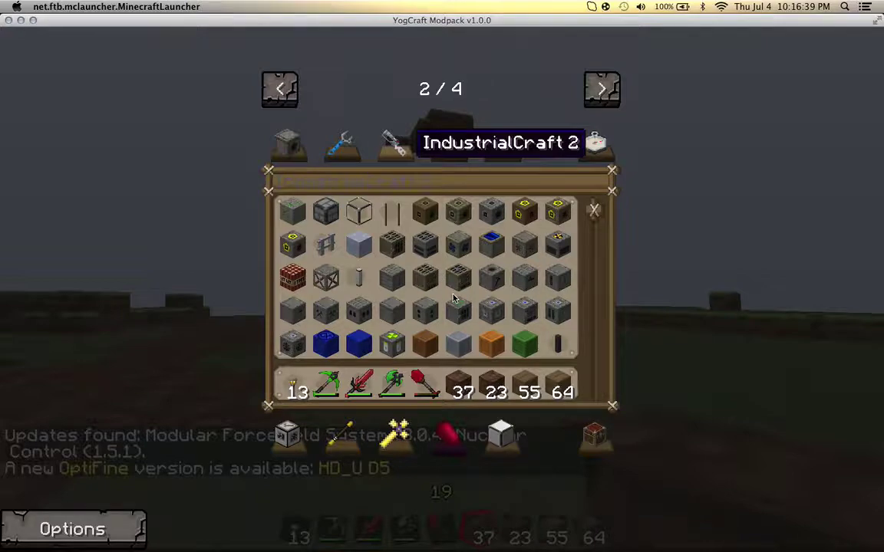
scroll(456, 296, down, 6)
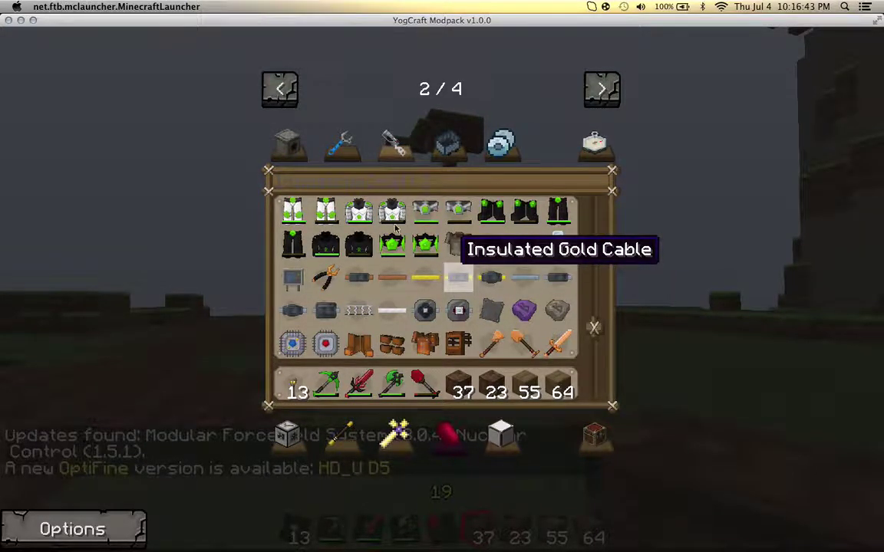
scroll(429, 237, up, 3)
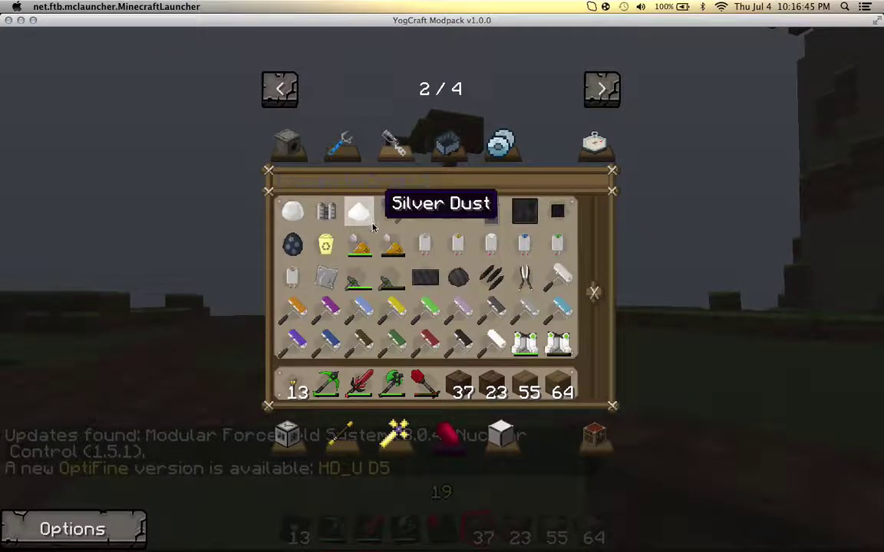
scroll(529, 341, down, 3)
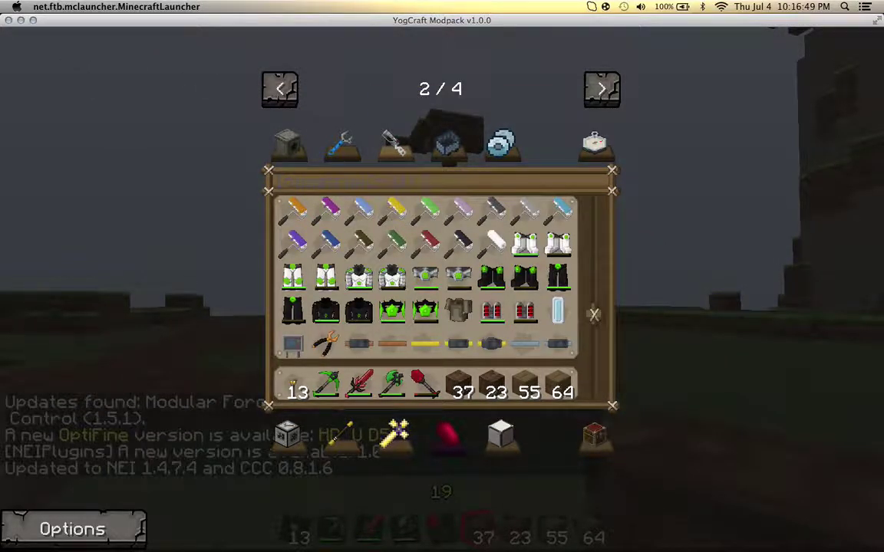
key(Escape)
key(Escape)
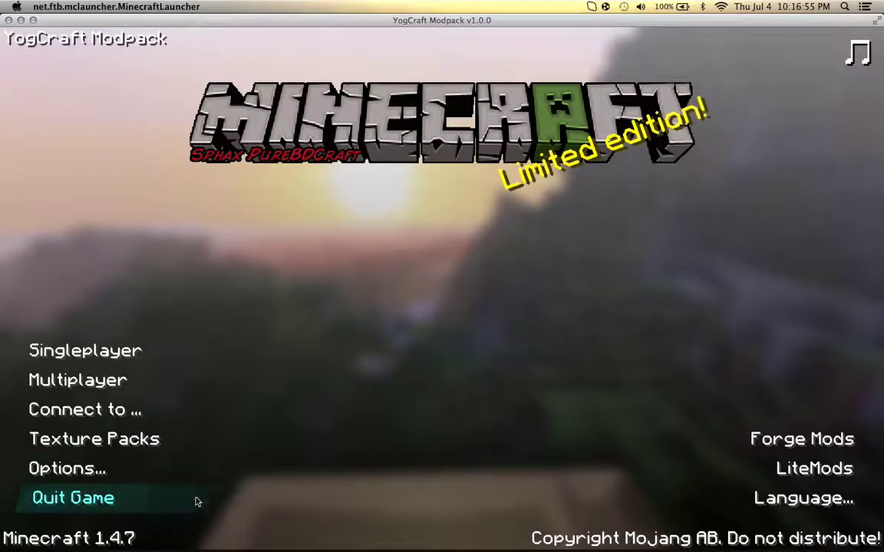
click(205, 506)
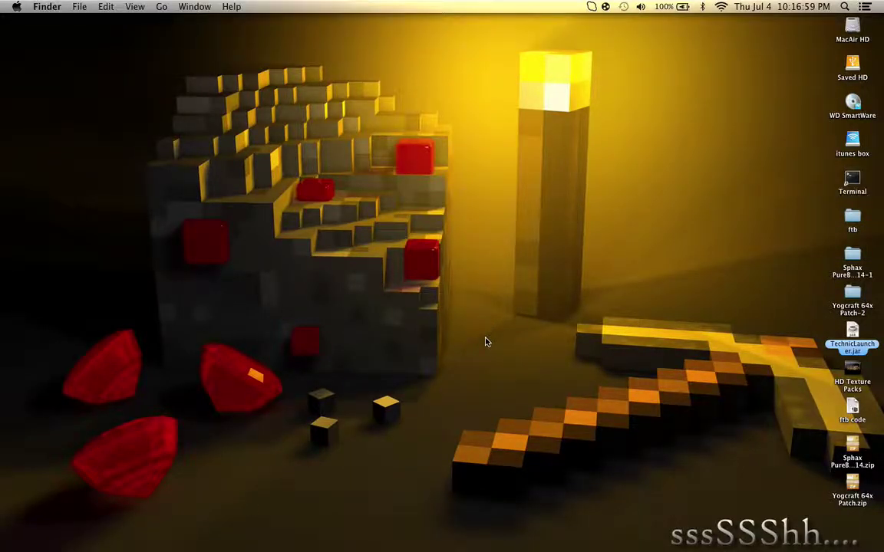
Bring Terminal forward on Desktop 1, then return to the empty Desktop 2
key(ctrl+Up)
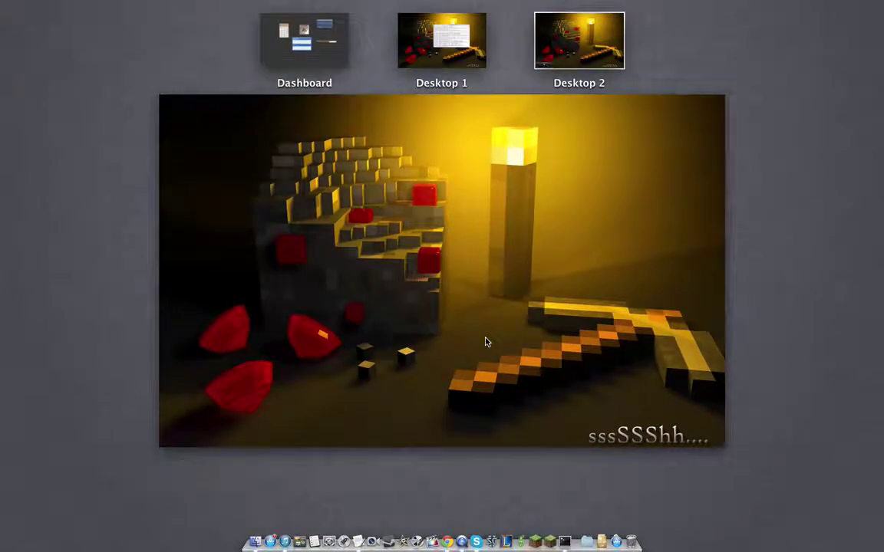
click(422, 46)
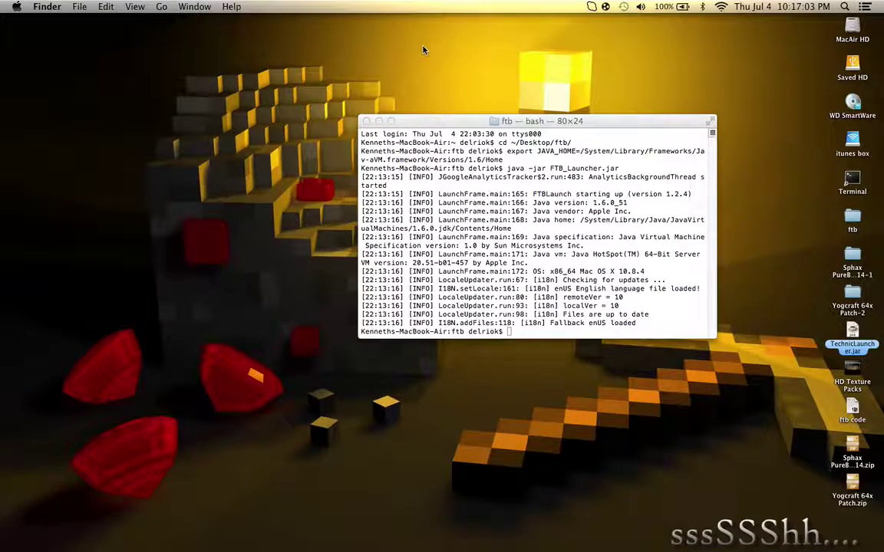
click(461, 186)
key(ctrl+Up)
key(ctrl+Right)
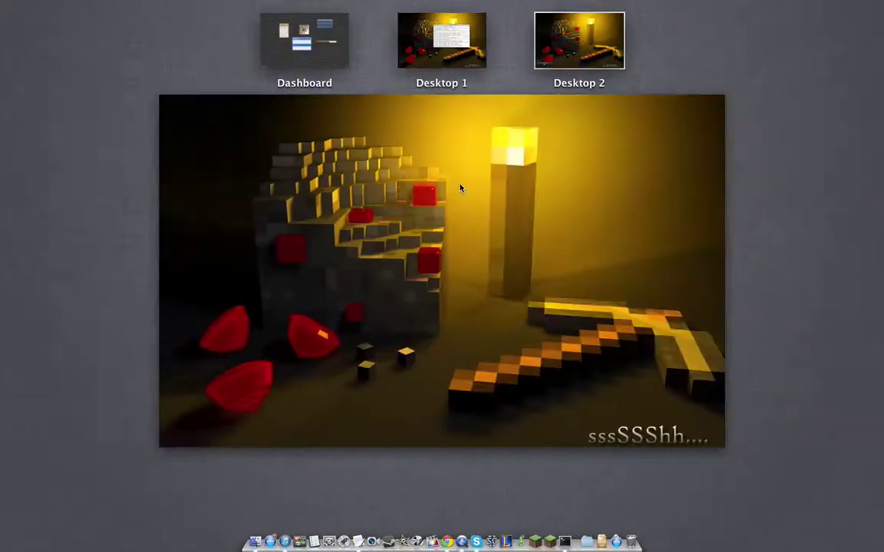
key(ctrl+Up)
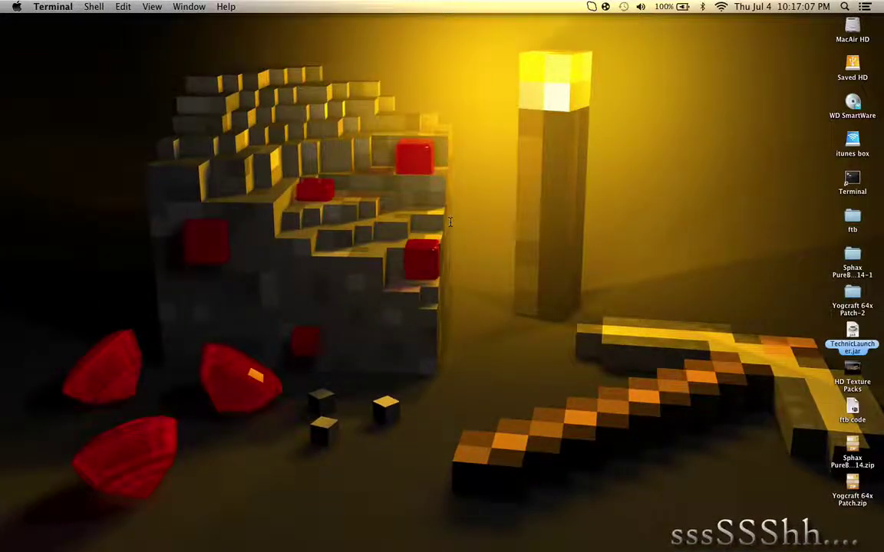
Launch QuickTime Player from the Dock and bring its window to the front
mouse_move(502, 541)
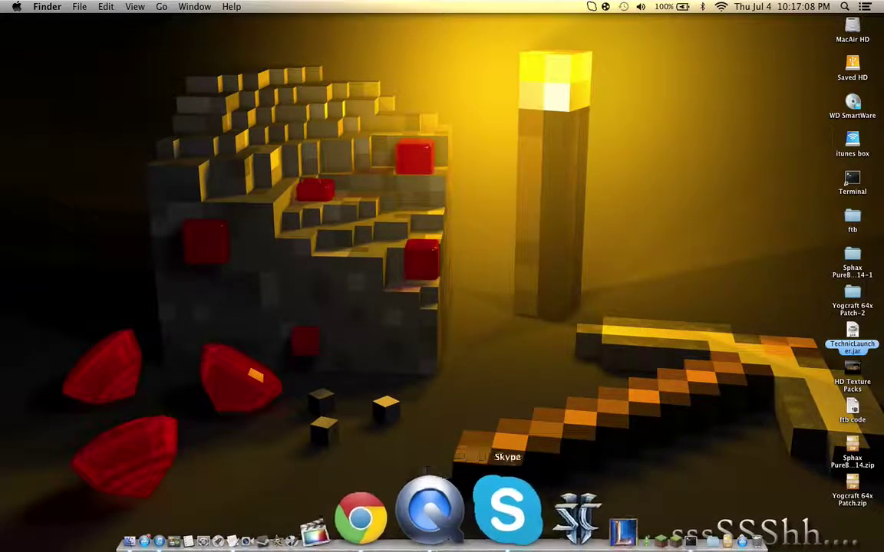
click(460, 535)
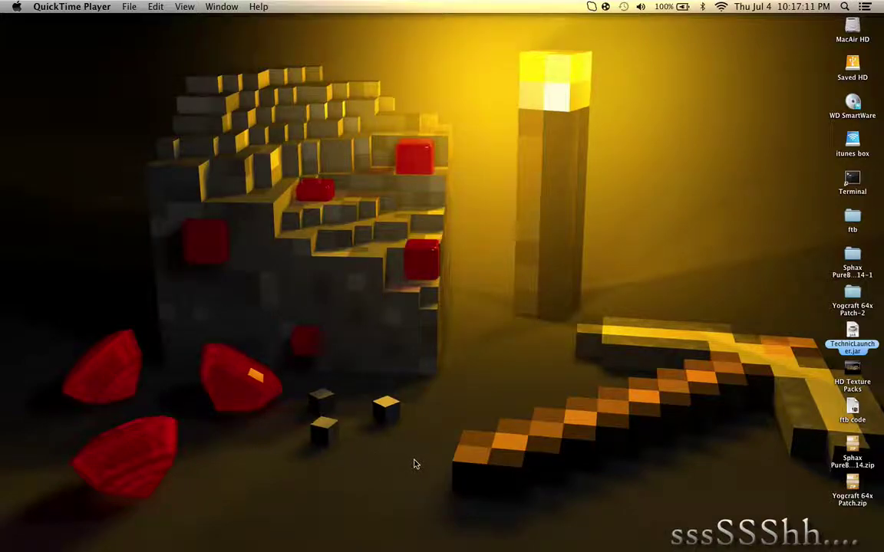
key(ctrl+Up)
key(ctrl+Up)
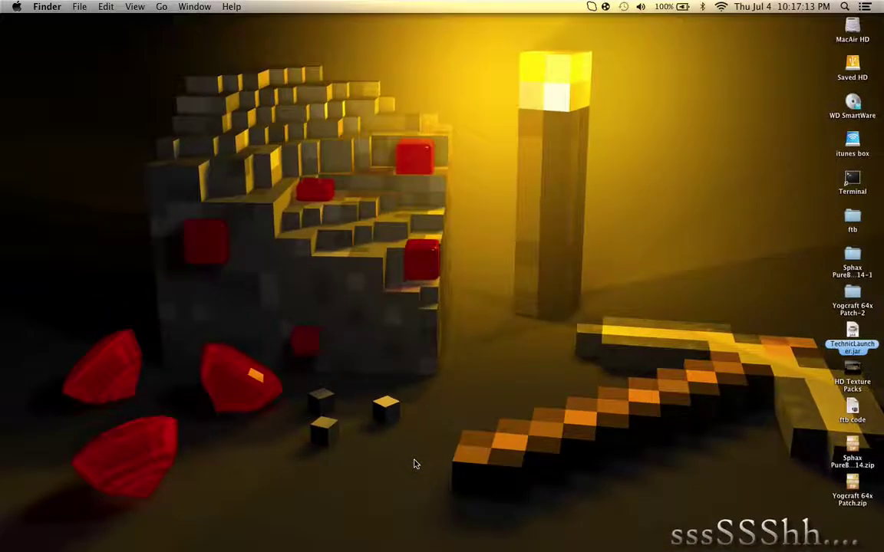
key(ctrl+Up)
click(380, 162)
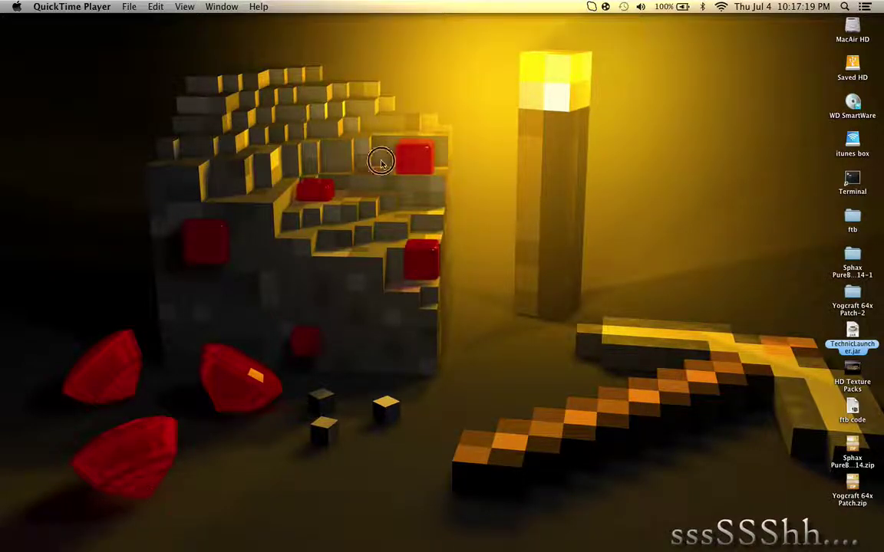